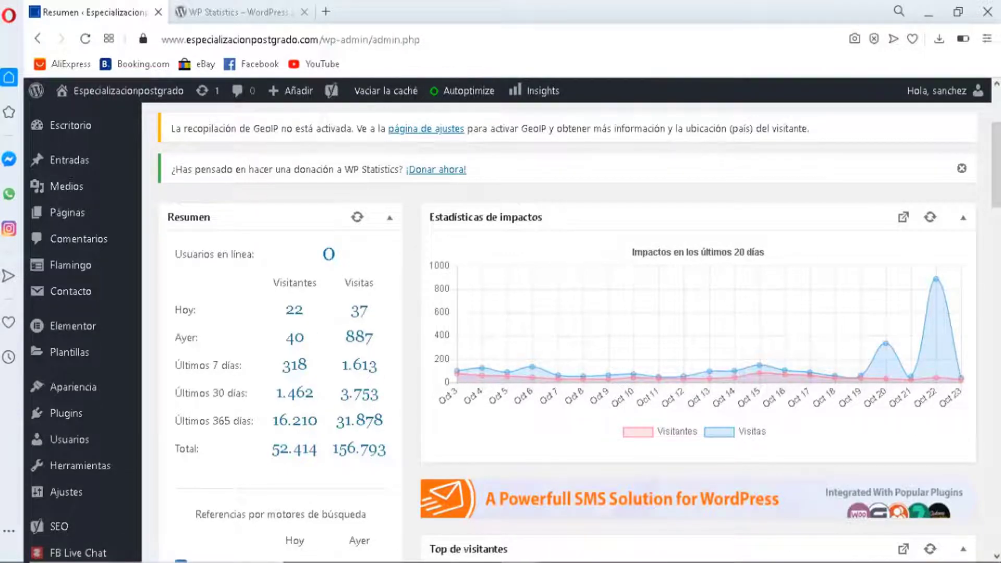
Step: Review the Especializacionpostgrado site's statistics summary, including search engine referrals, top visitors and browsers
{"action": "left_click_drag", "start_coordinate": [997, 140], "coordinate": [998, 210]}
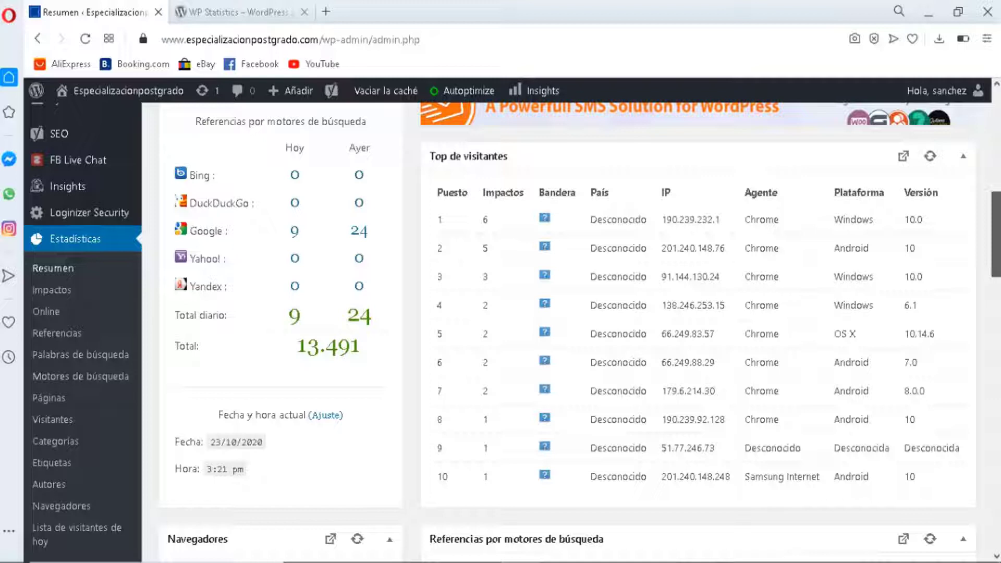
{"action": "scroll", "coordinate": [567, 323], "scroll_direction": "down", "scroll_amount": 1}
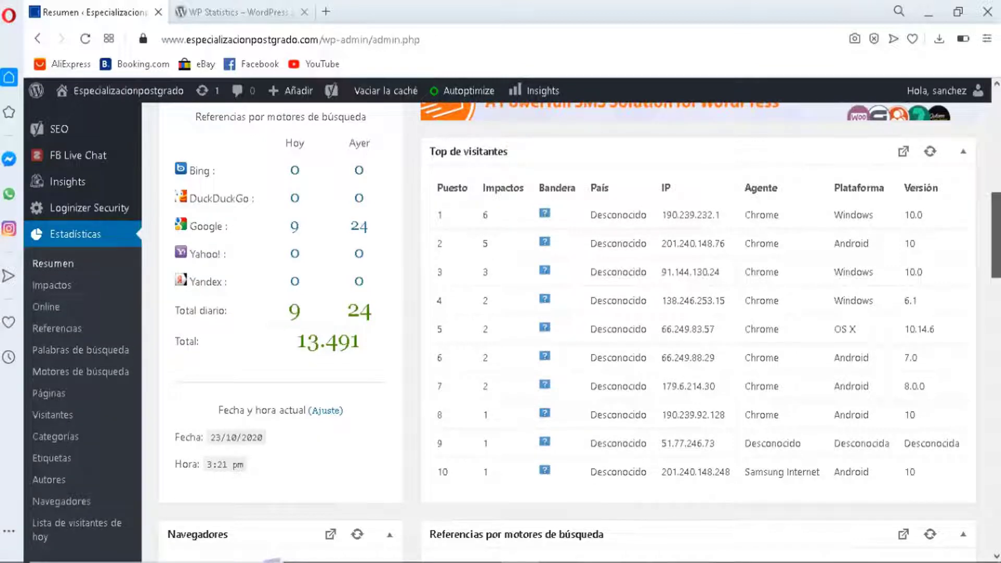
{"action": "scroll", "coordinate": [998, 239], "scroll_direction": "down", "scroll_amount": 3}
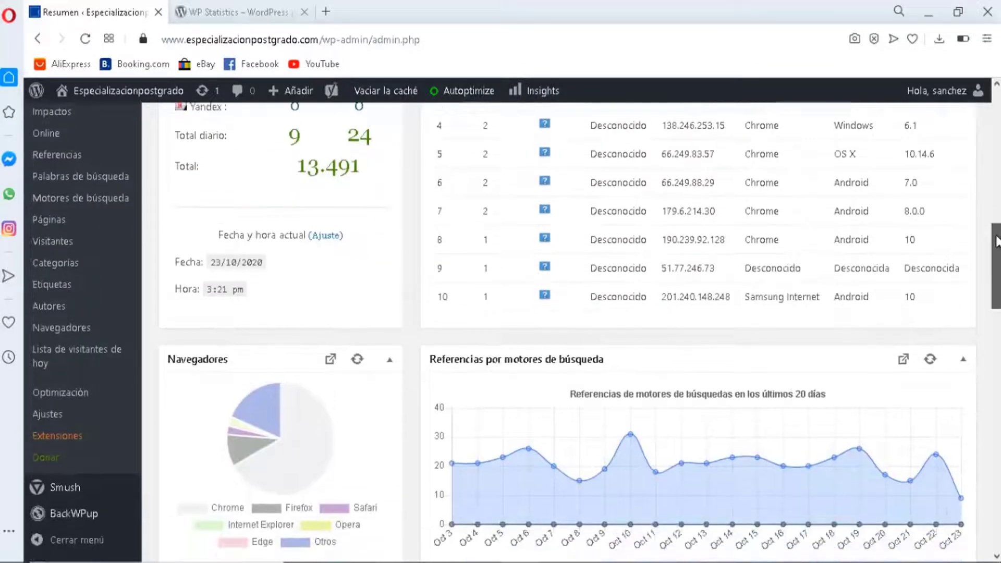
{"action": "left_click_drag", "start_coordinate": [997, 239], "coordinate": [998, 399]}
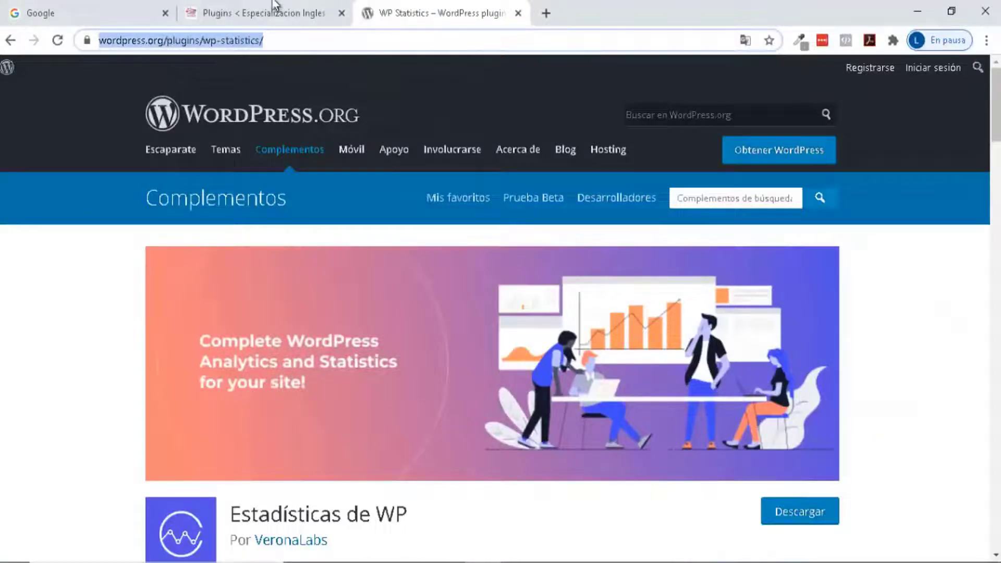
Step: On the Especializacion Ingles site, open the page for adding plugins and search for WP Statistics
{"action": "left_click", "coordinate": [261, 15]}
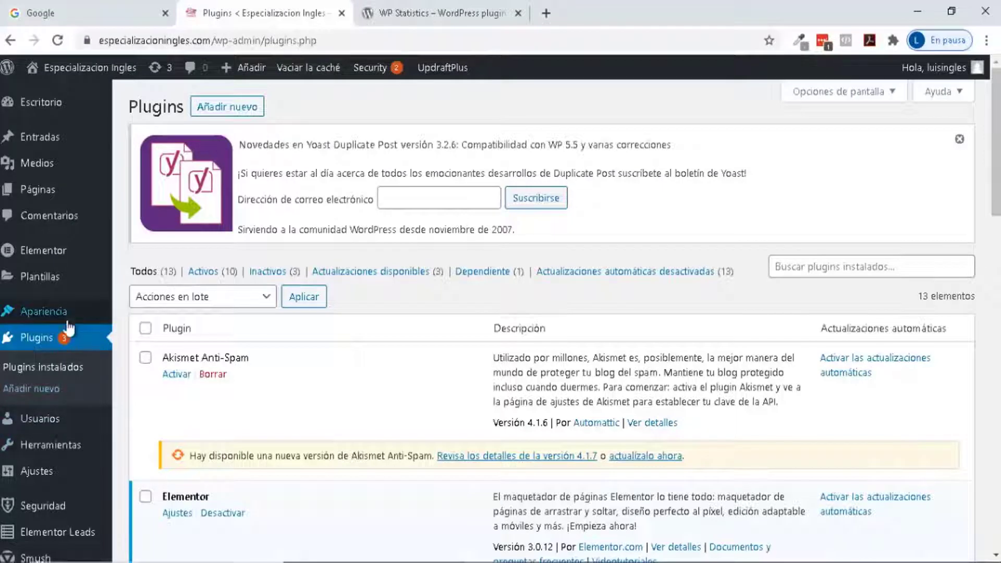
{"action": "left_click", "coordinate": [233, 110]}
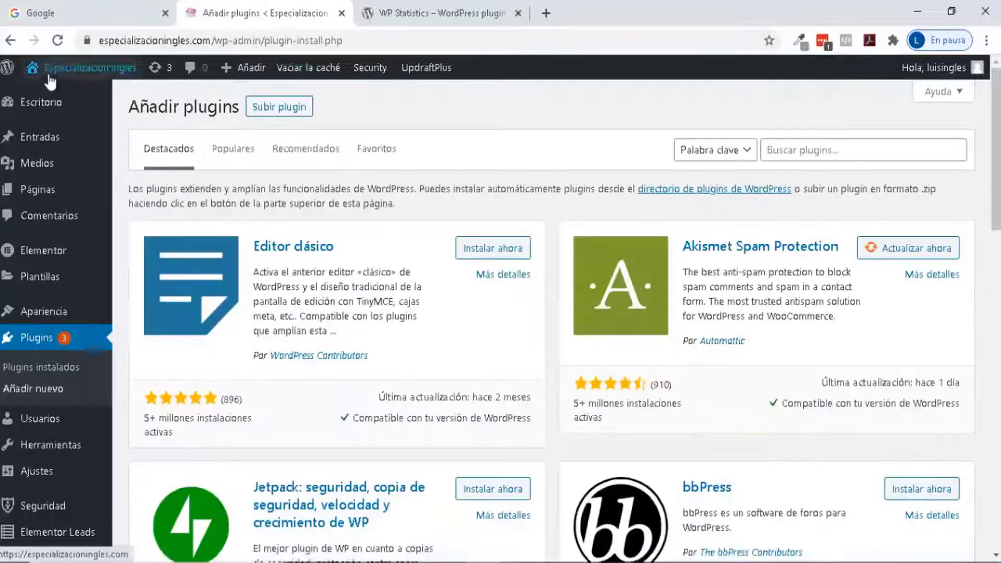
{"action": "left_click", "coordinate": [792, 151]}
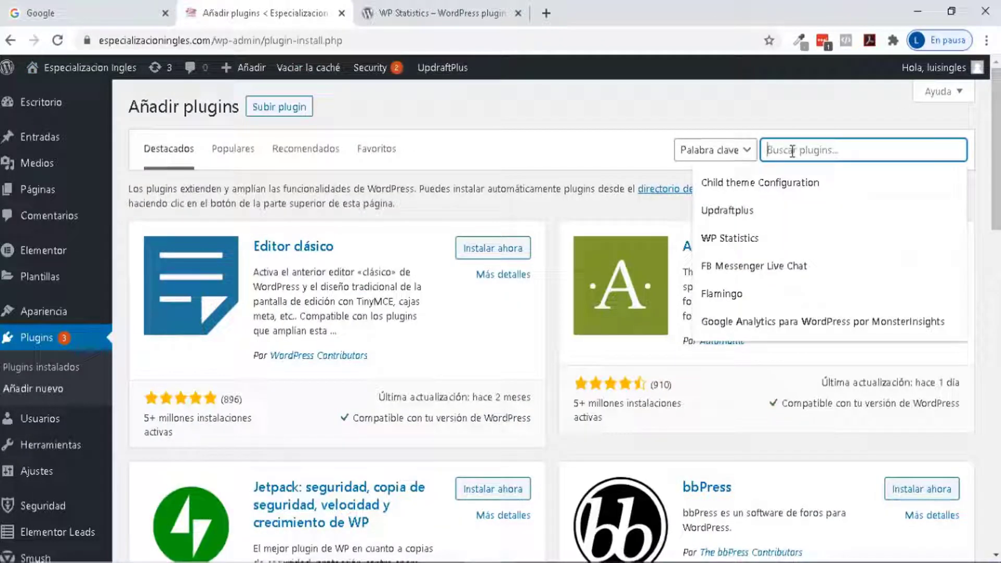
{"action": "key", "text": "Down"}
{"action": "key", "text": "Down"}
{"action": "key", "text": "Down"}
{"action": "key", "text": "Return"}
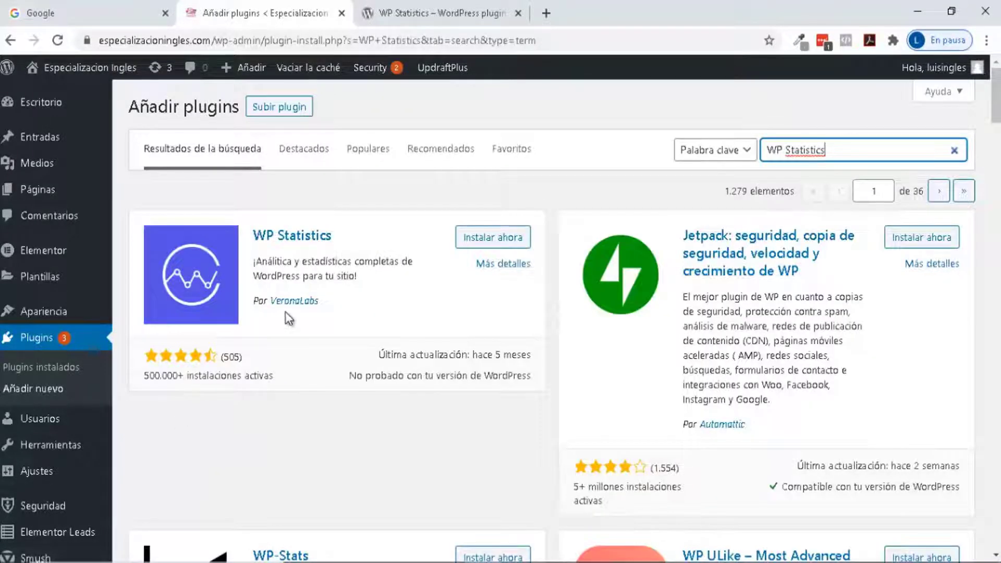
Step: Install and activate the WP Statistics plugin by VeronaLabs, and check its entry among the installed plugins
{"action": "left_click", "coordinate": [487, 241]}
{"action": "left_click", "coordinate": [486, 241]}
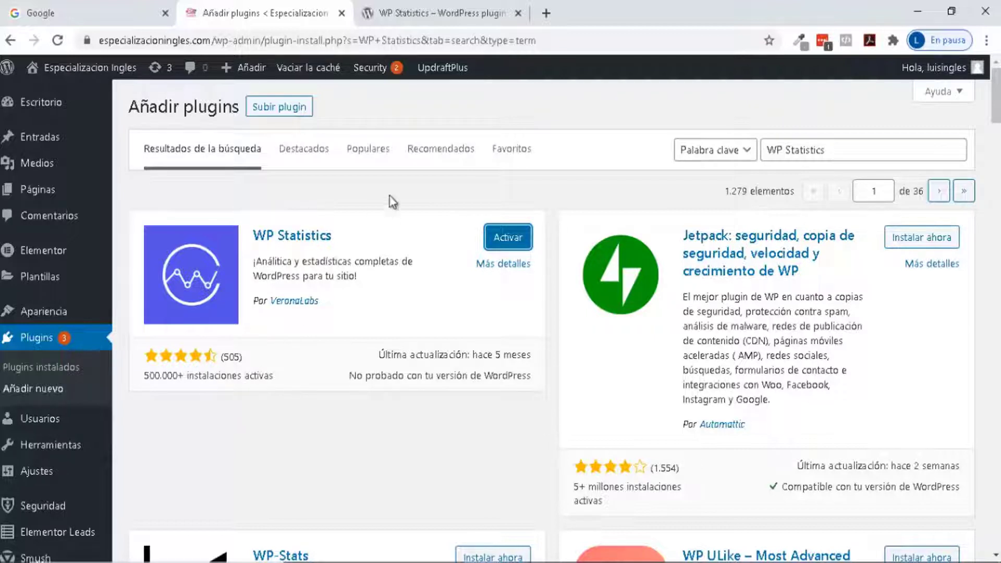
{"action": "left_click", "coordinate": [511, 239]}
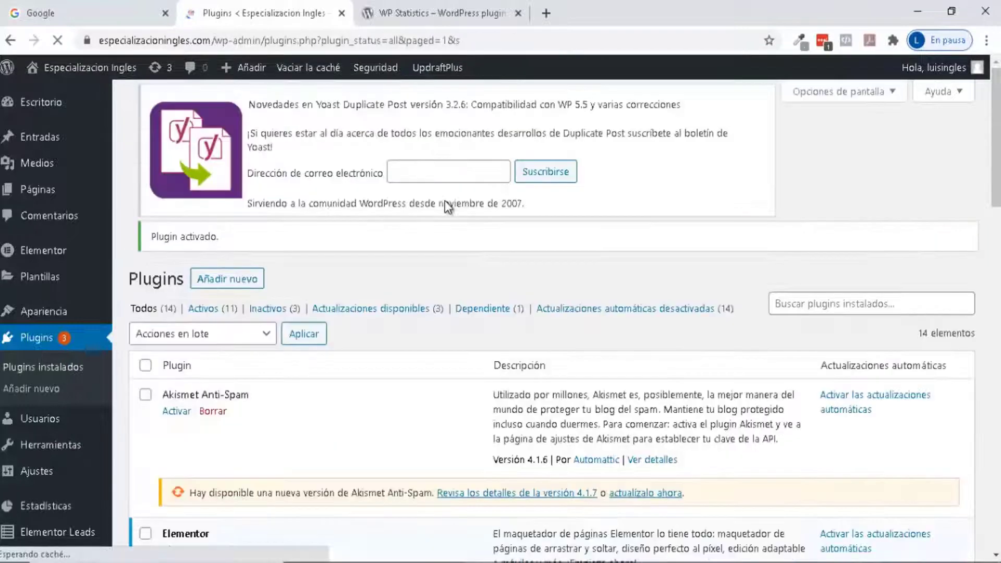
{"action": "scroll", "coordinate": [413, 264], "scroll_direction": "down", "scroll_amount": 6}
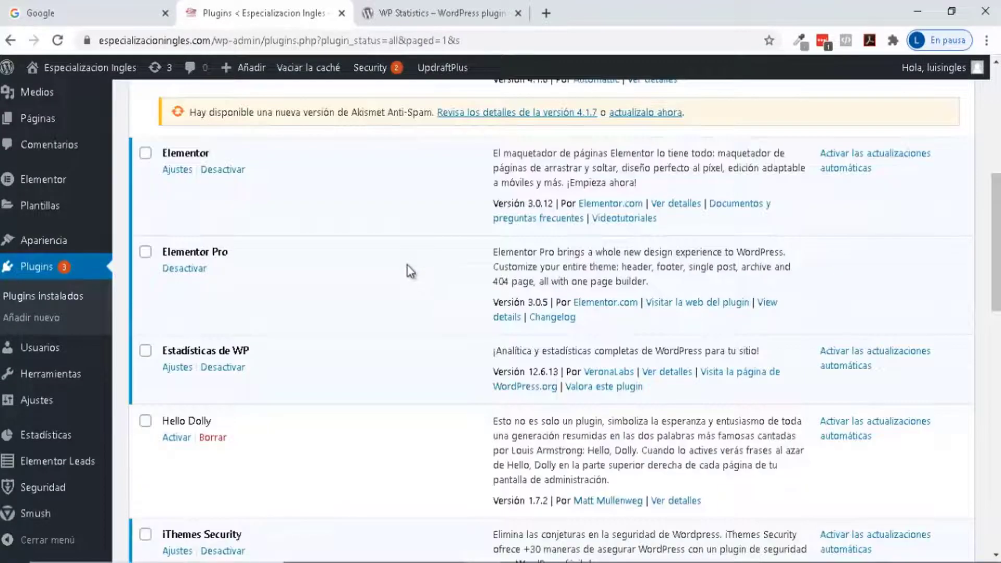
{"action": "scroll", "coordinate": [406, 277], "scroll_direction": "down", "scroll_amount": 7}
{"action": "scroll", "coordinate": [403, 277], "scroll_direction": "up", "scroll_amount": 8}
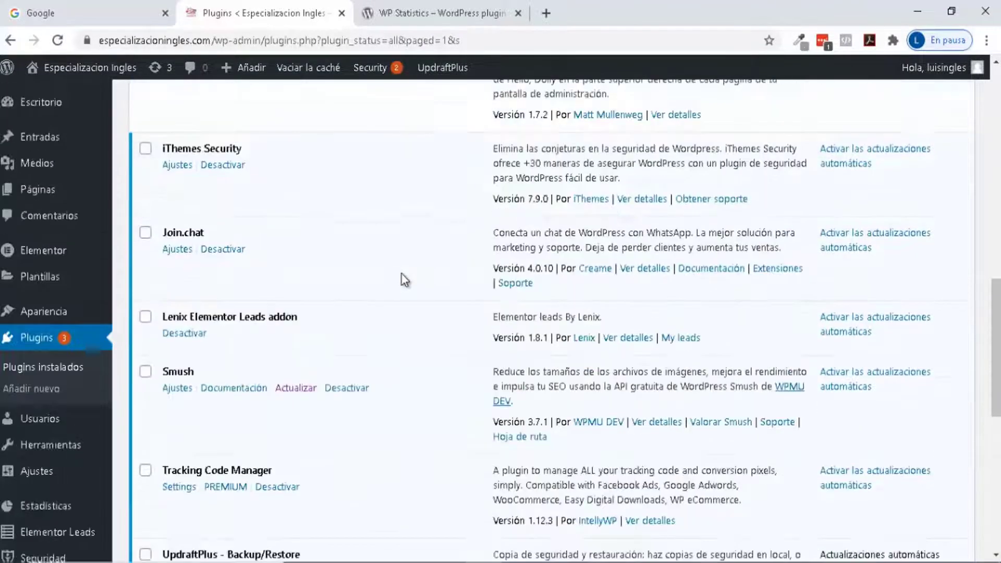
{"action": "scroll", "coordinate": [146, 170], "scroll_direction": "up", "scroll_amount": 5}
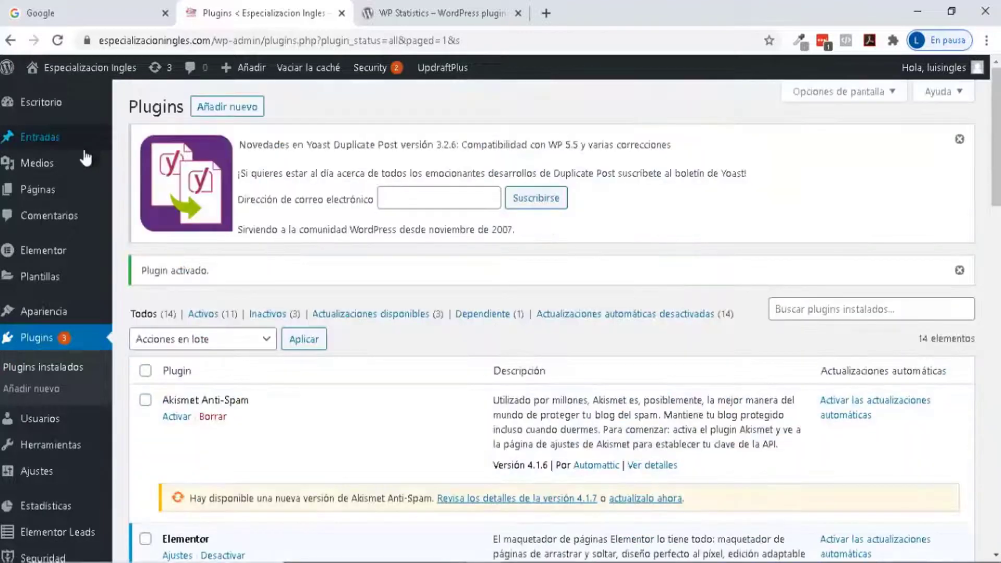
Step: Open the WordPress dashboard and review the visitor counts and hits chart in the Estadísticas rápidas widget
{"action": "left_click", "coordinate": [50, 108]}
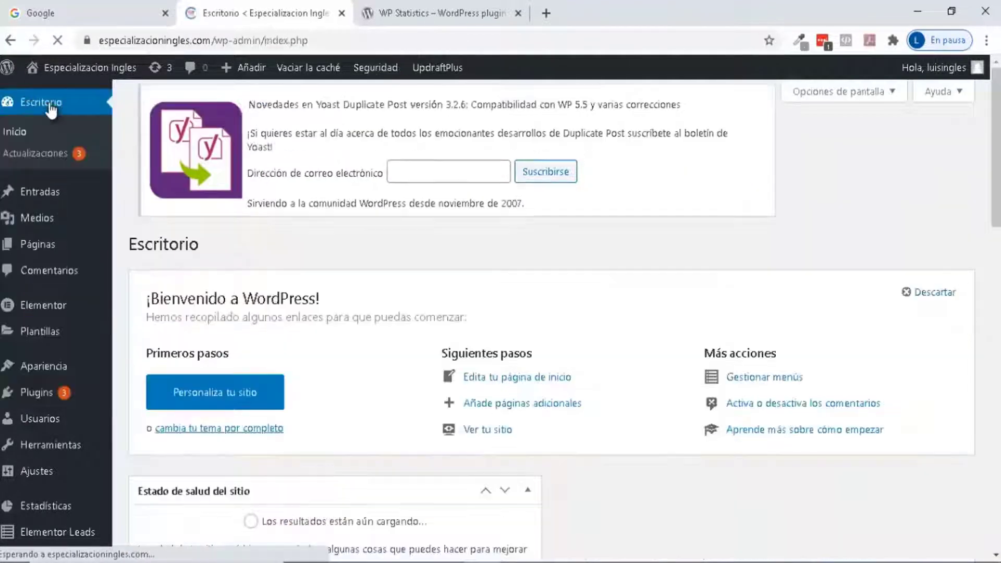
{"action": "scroll", "coordinate": [553, 321], "scroll_direction": "down", "scroll_amount": 15}
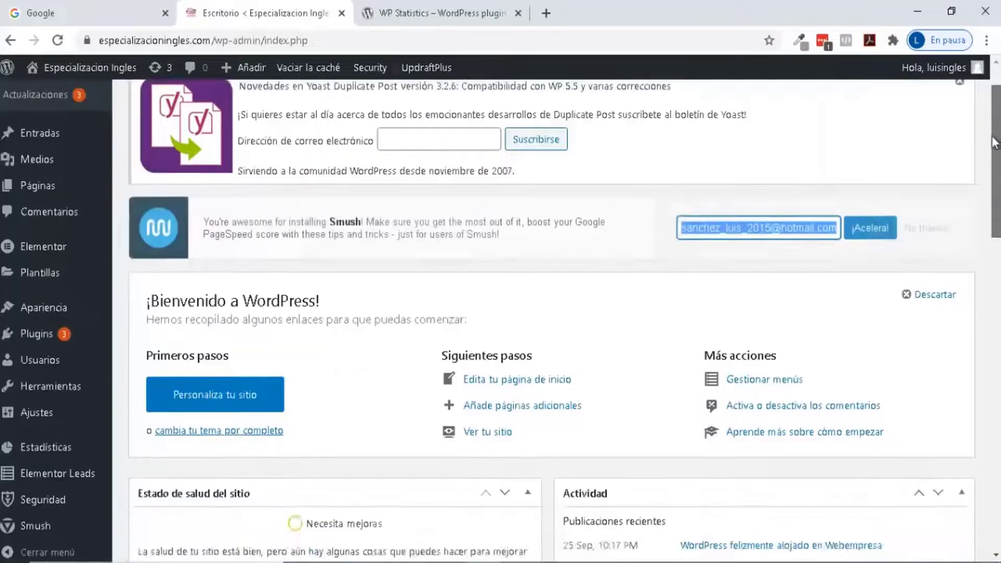
{"action": "scroll", "coordinate": [553, 321], "scroll_direction": "down", "scroll_amount": 8}
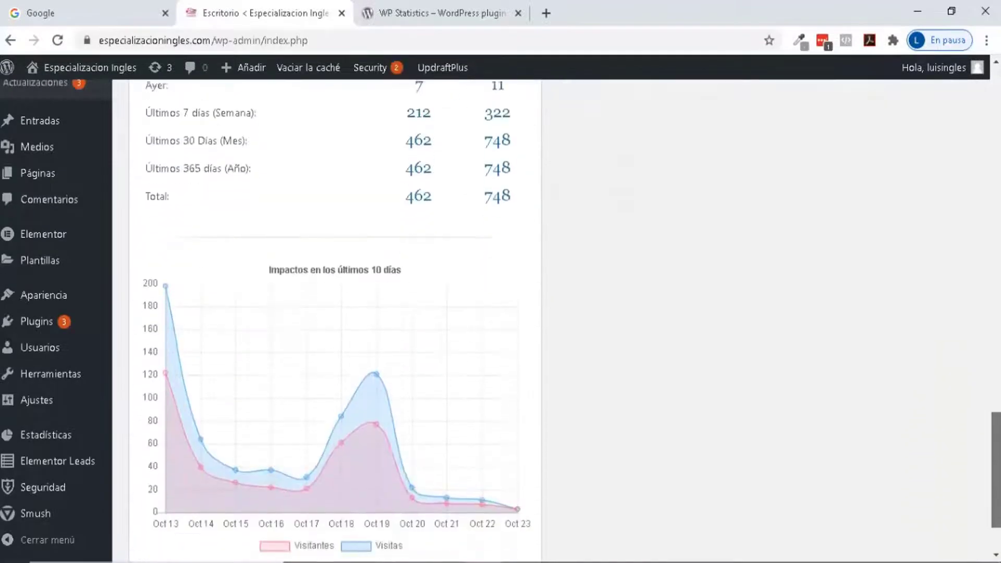
{"action": "scroll", "coordinate": [420, 300], "scroll_direction": "up", "scroll_amount": 3}
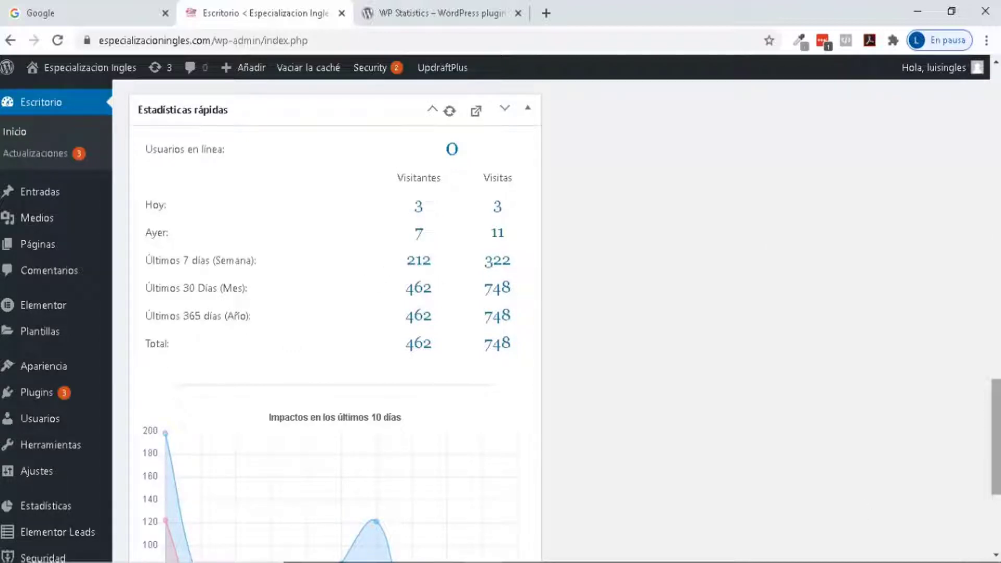
{"action": "scroll", "coordinate": [998, 461], "scroll_direction": "down", "scroll_amount": 2}
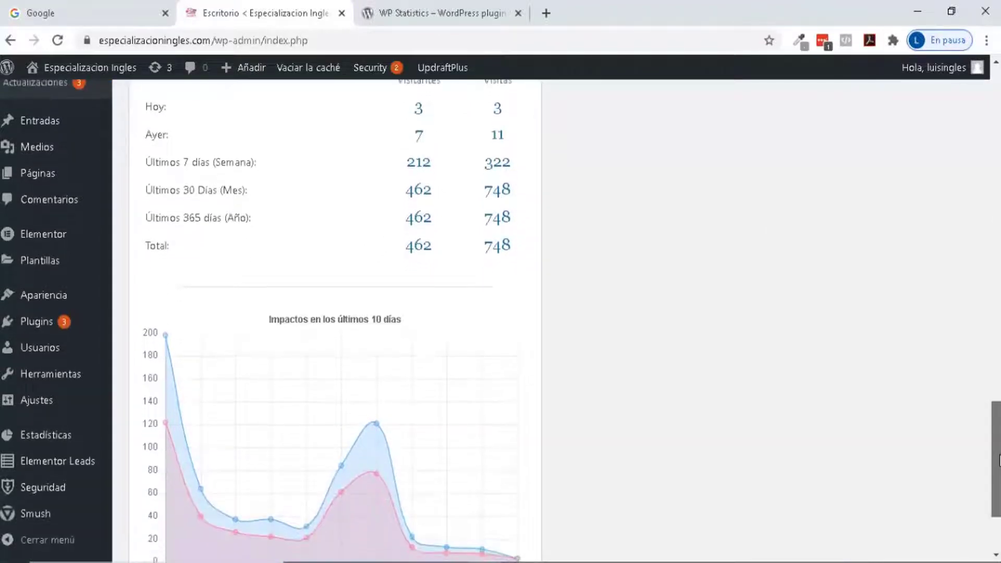
{"action": "left_click_drag", "start_coordinate": [999, 461], "coordinate": [997, 427]}
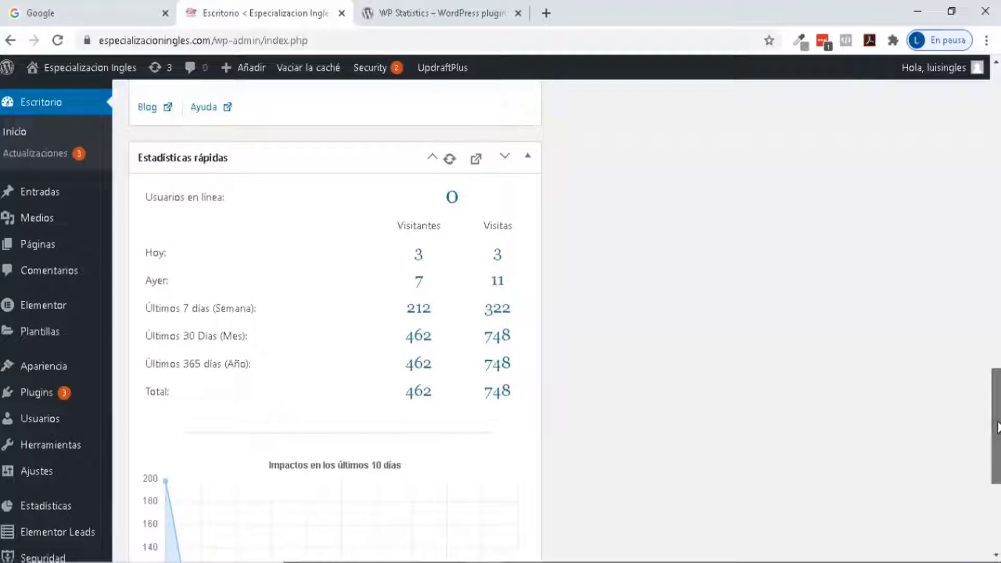
{"action": "scroll", "coordinate": [73, 230], "scroll_direction": "down", "scroll_amount": 5}
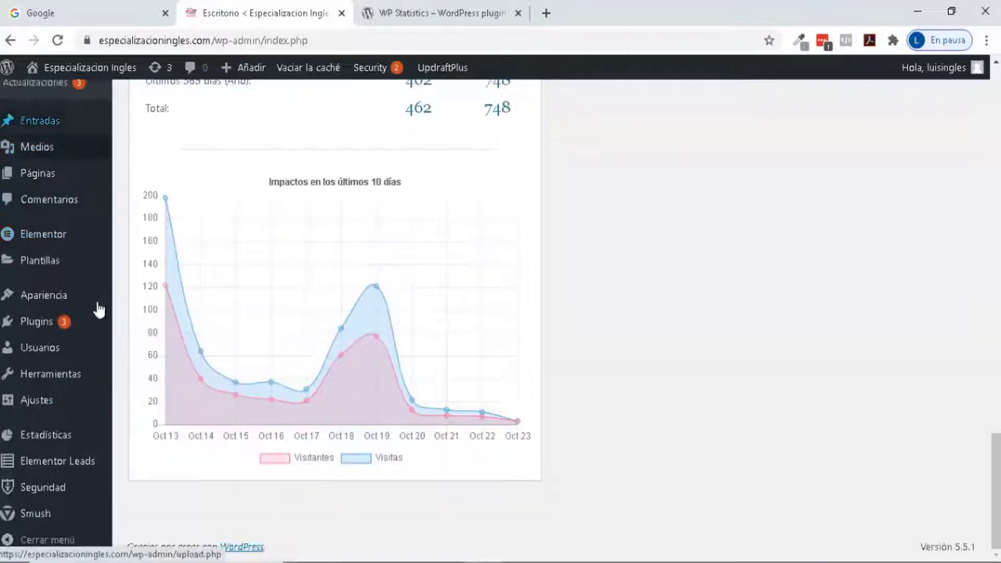
Step: Open the Resumen page of Estadísticas and inspect the hits chart for the last 20 days
{"action": "mouse_move", "coordinate": [45, 444]}
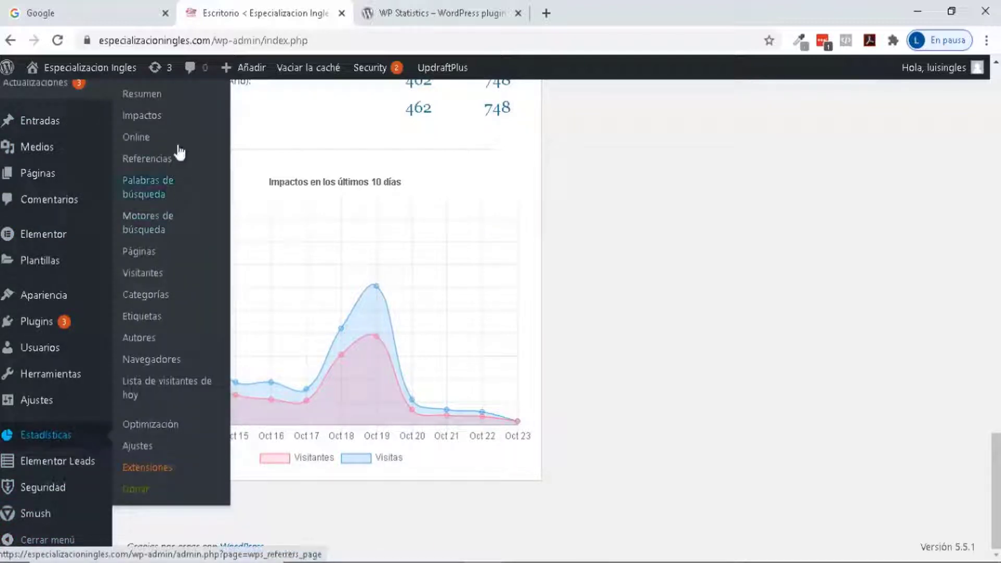
{"action": "scroll", "coordinate": [182, 121], "scroll_direction": "up", "scroll_amount": 2}
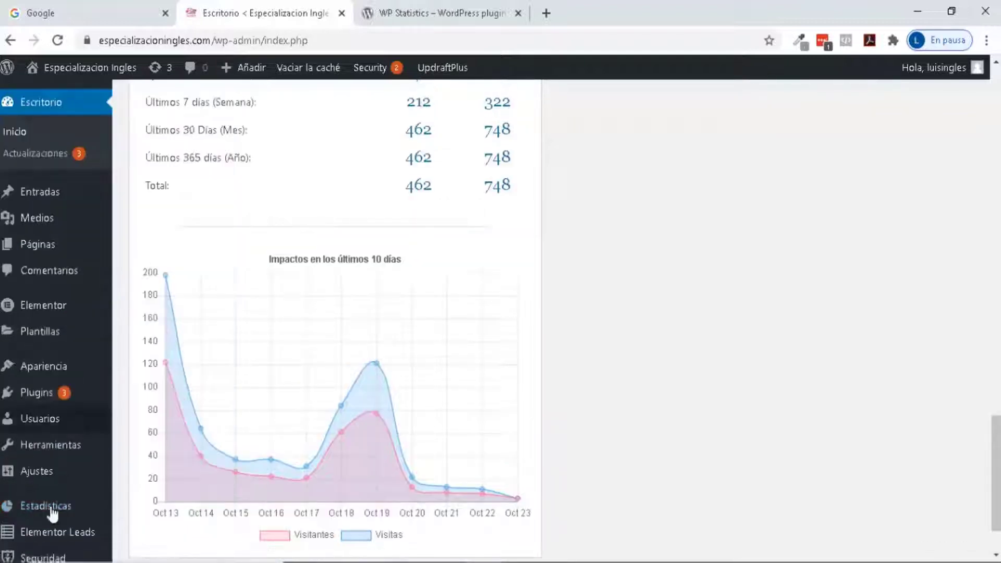
{"action": "mouse_move", "coordinate": [63, 513]}
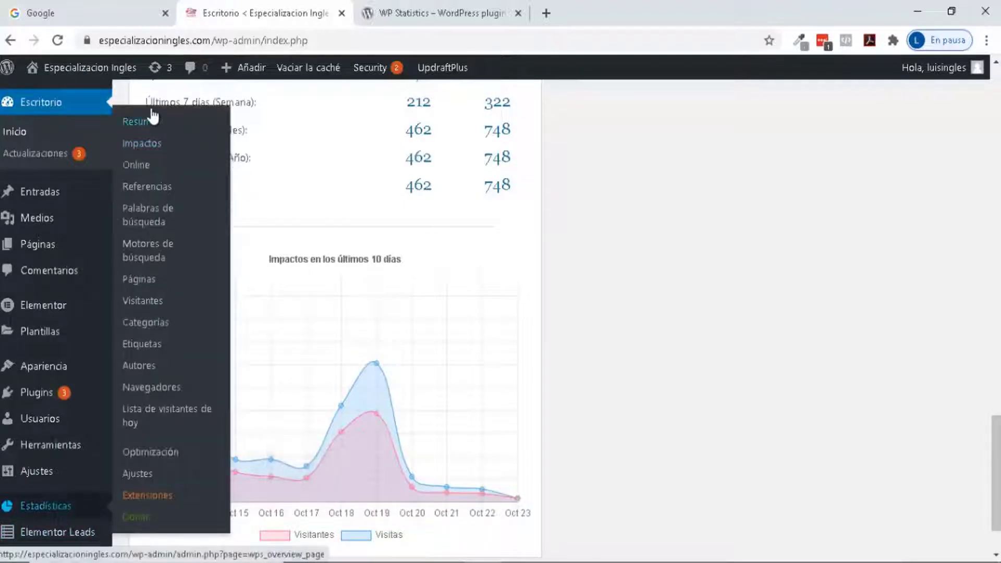
{"action": "left_click", "coordinate": [153, 123]}
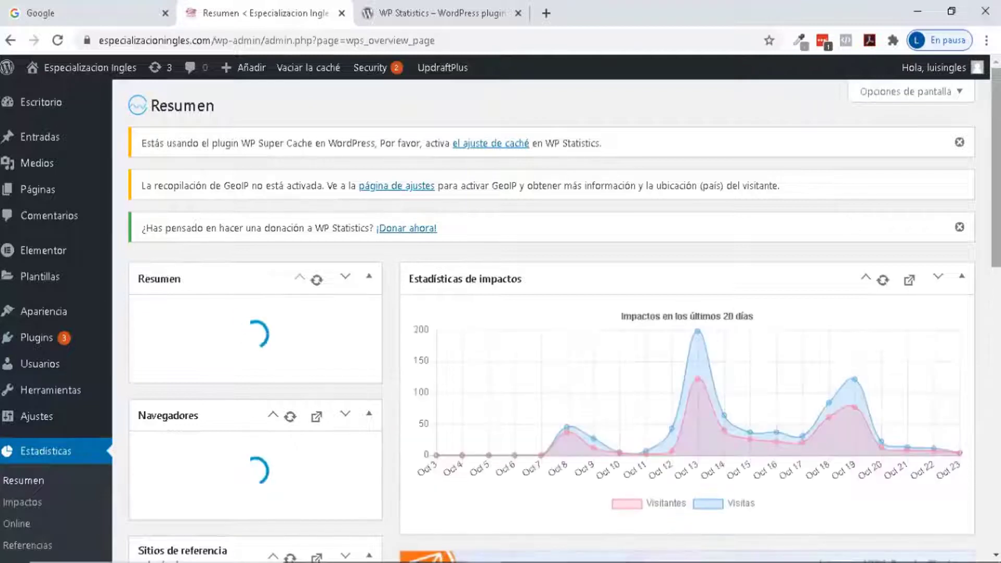
{"action": "mouse_move", "coordinate": [700, 327]}
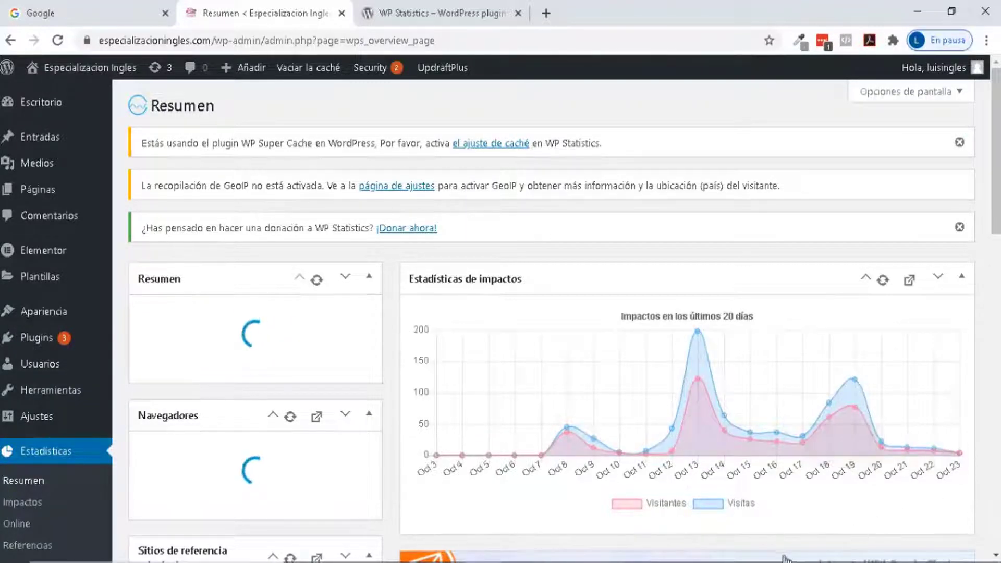
{"action": "mouse_move", "coordinate": [952, 469]}
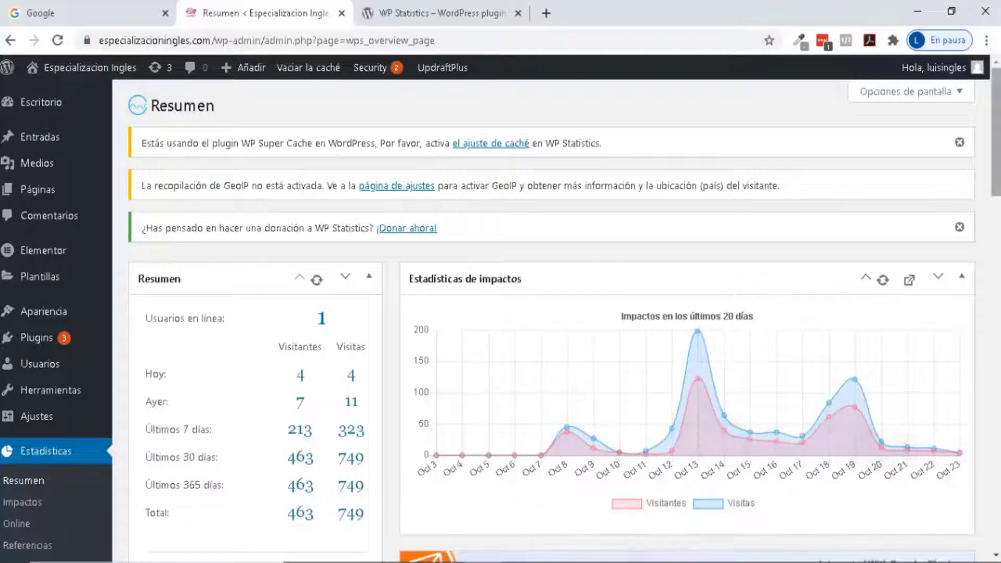
Step: Examine the top visitors, search engine referrals, main referring sites and recent visitors in the statistics summary
{"action": "scroll", "coordinate": [344, 446], "scroll_direction": "down", "scroll_amount": 8}
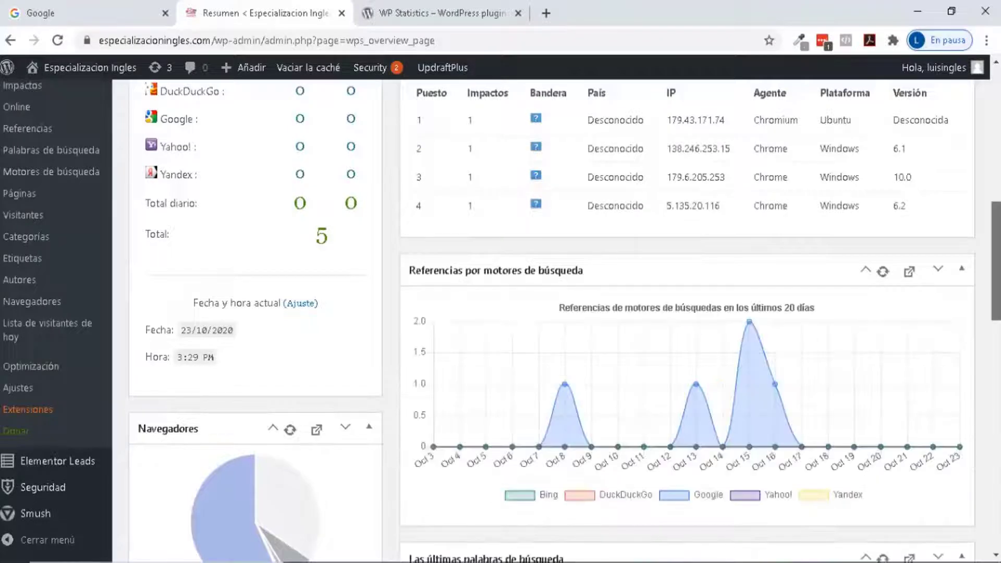
{"action": "scroll", "coordinate": [458, 232], "scroll_direction": "down", "scroll_amount": 10}
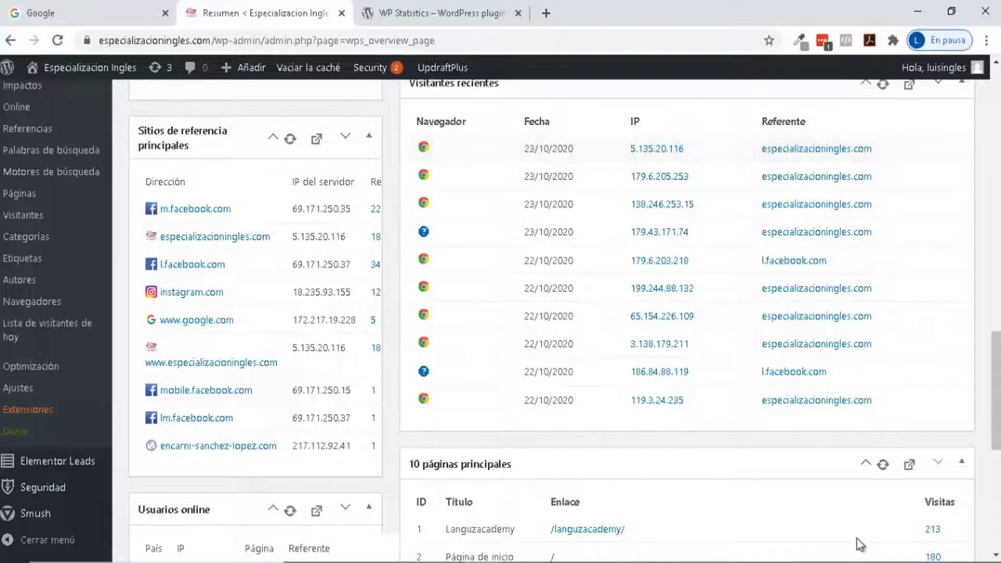
{"action": "scroll", "coordinate": [861, 545], "scroll_direction": "down", "scroll_amount": 6}
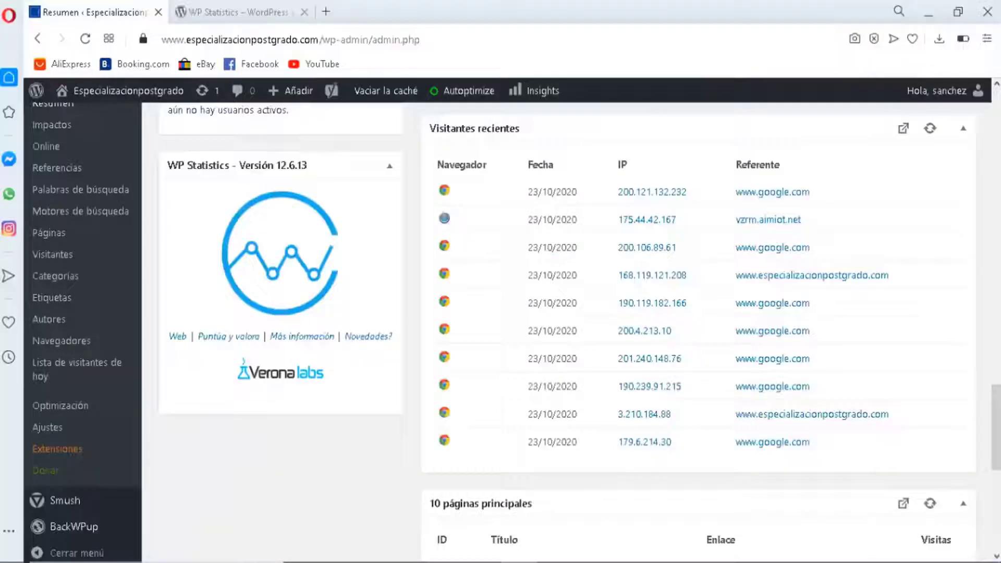
Step: On the Especializacionpostgrado site, reload the Resumen statistics page and review its visit totals, hits chart and top visitors
{"action": "scroll", "coordinate": [74, 297], "scroll_direction": "up", "scroll_amount": 1}
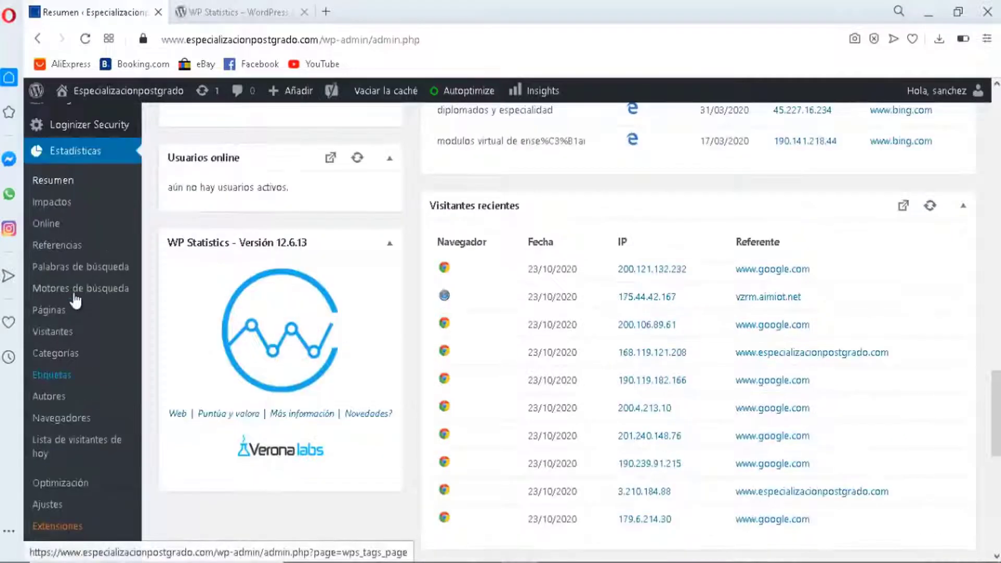
{"action": "left_click", "coordinate": [62, 184]}
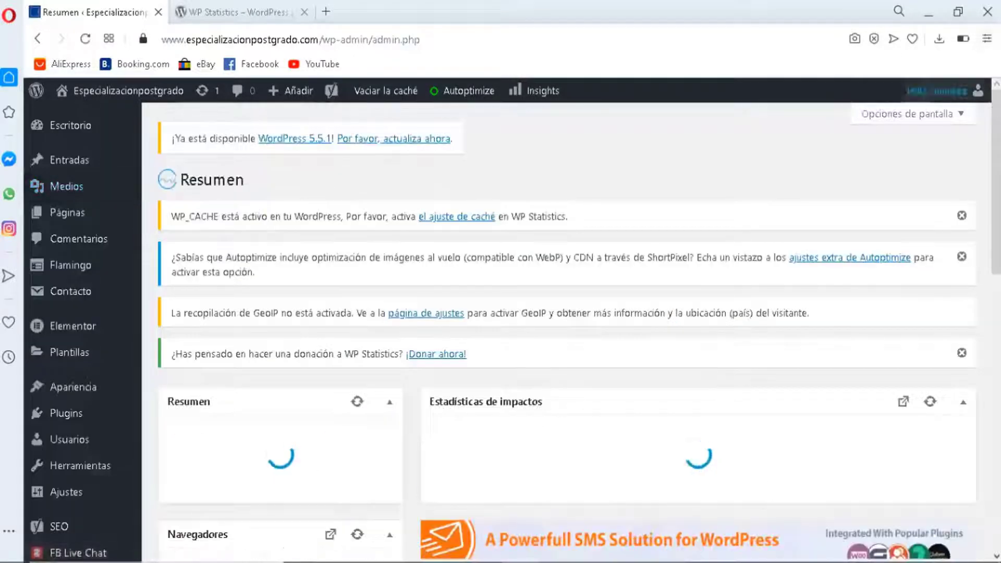
{"action": "scroll", "coordinate": [522, 313], "scroll_direction": "down", "scroll_amount": 3}
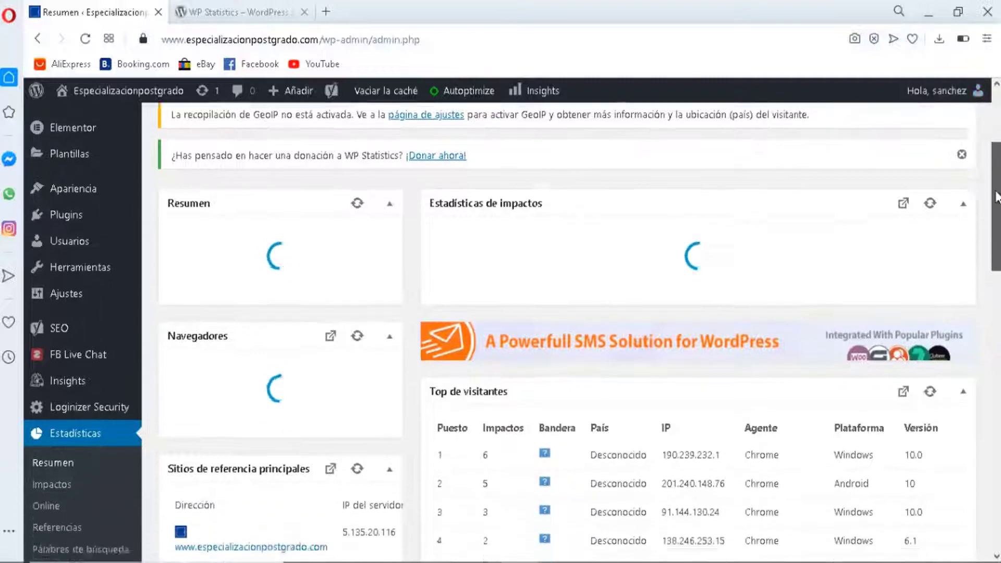
{"action": "left_click_drag", "start_coordinate": [999, 194], "coordinate": [996, 157]}
{"action": "scroll", "coordinate": [998, 164], "scroll_direction": "up", "scroll_amount": 1}
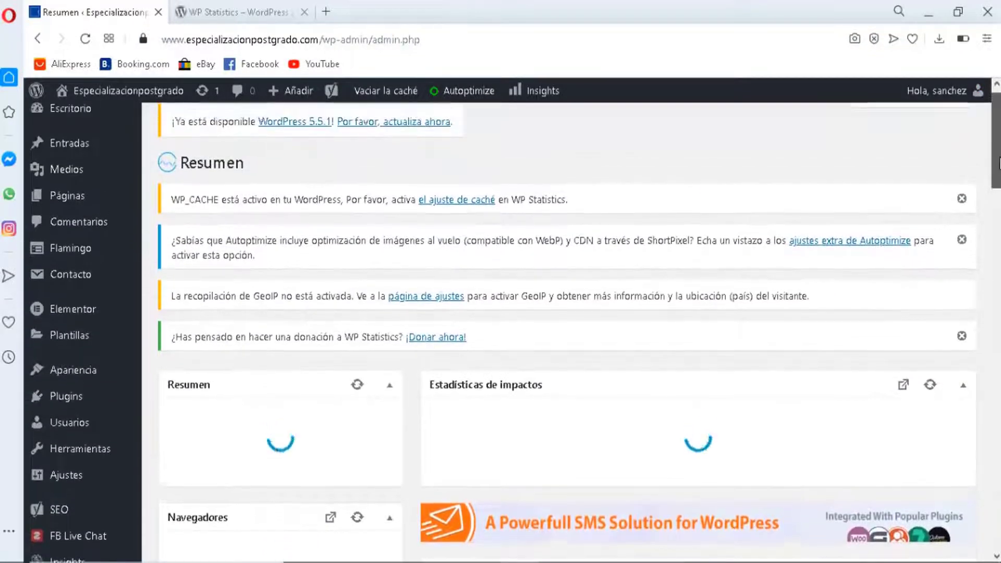
{"action": "left_click_drag", "start_coordinate": [998, 163], "coordinate": [998, 254]}
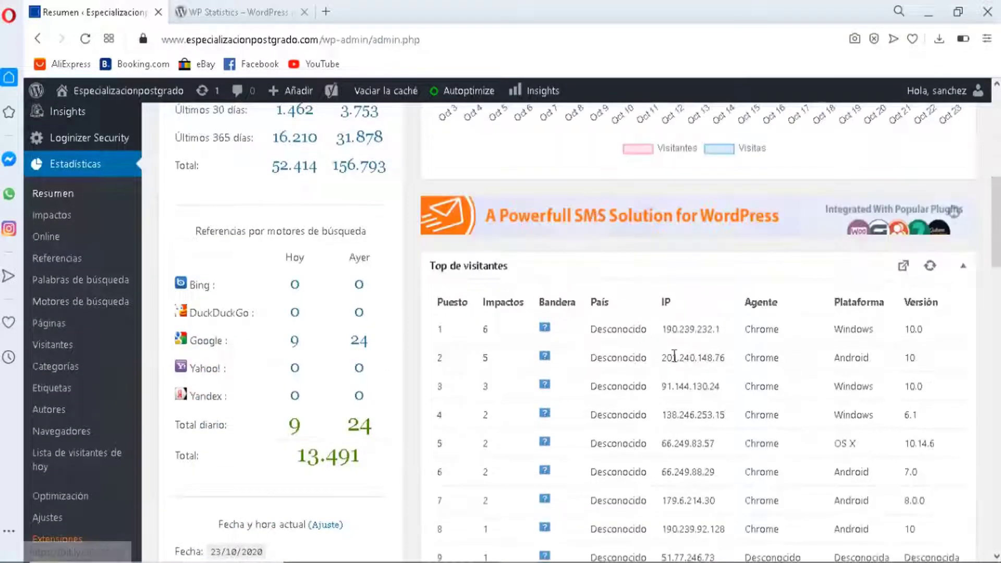
{"action": "left_click_drag", "start_coordinate": [998, 254], "coordinate": [997, 209]}
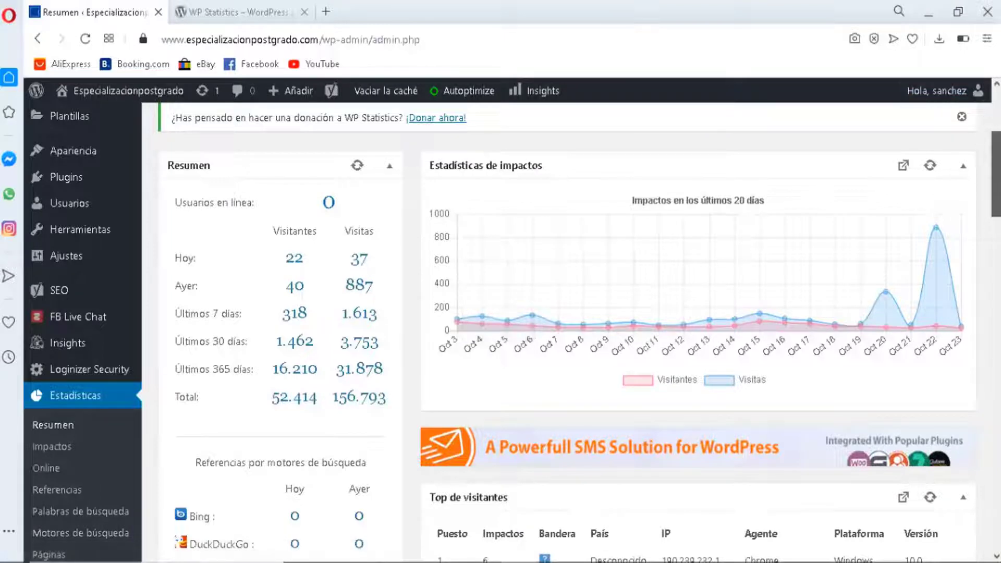
Step: Examine the top visitors, browsers, search engine referrals, latest search words and recent visitors on the Resumen page
{"action": "left_click_drag", "start_coordinate": [993, 177], "coordinate": [994, 234]}
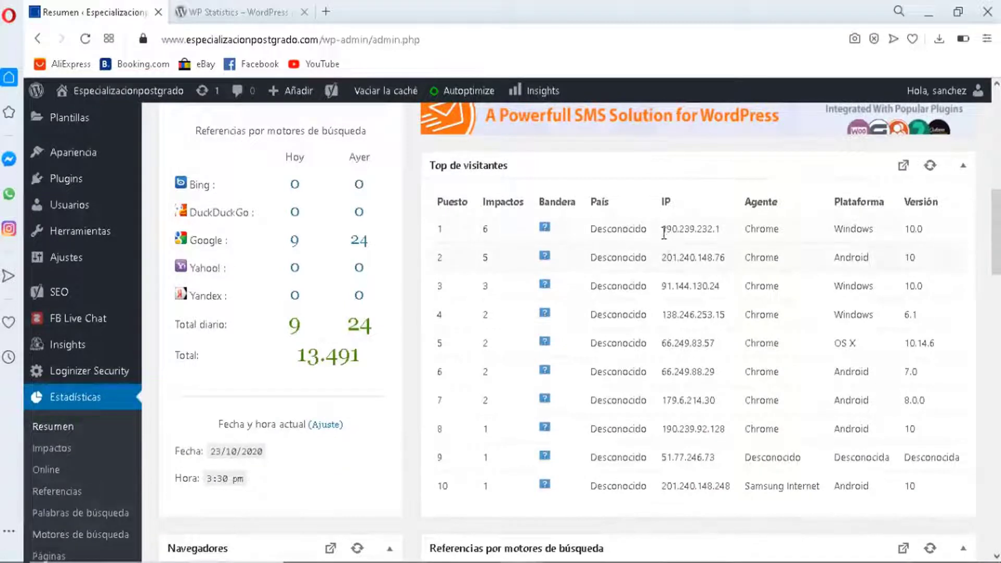
{"action": "left_click_drag", "start_coordinate": [668, 229], "coordinate": [714, 231]}
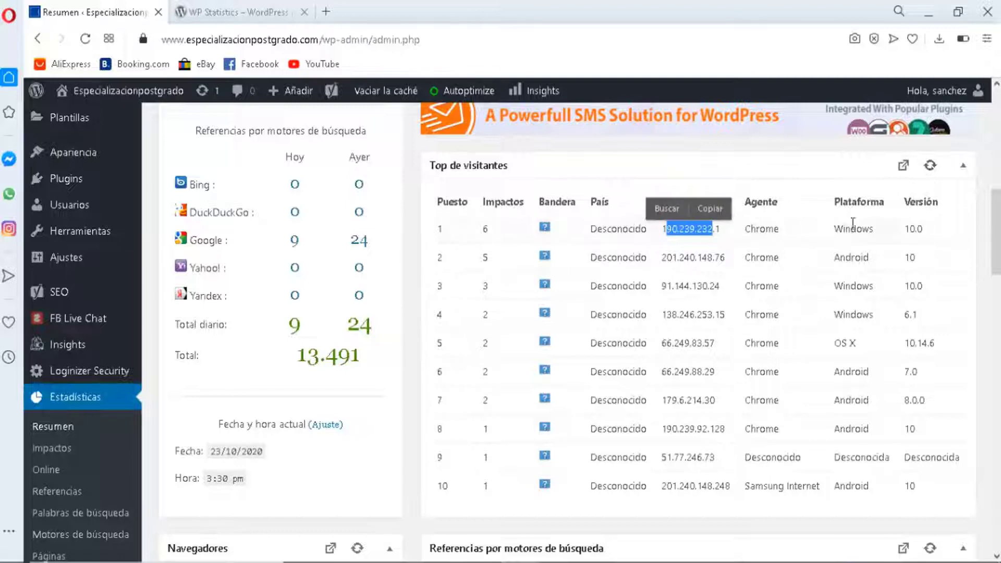
{"action": "left_click_drag", "start_coordinate": [834, 230], "coordinate": [874, 229]}
{"action": "scroll", "coordinate": [874, 229], "scroll_direction": "down", "scroll_amount": 1}
{"action": "left_click_drag", "start_coordinate": [997, 218], "coordinate": [997, 285]}
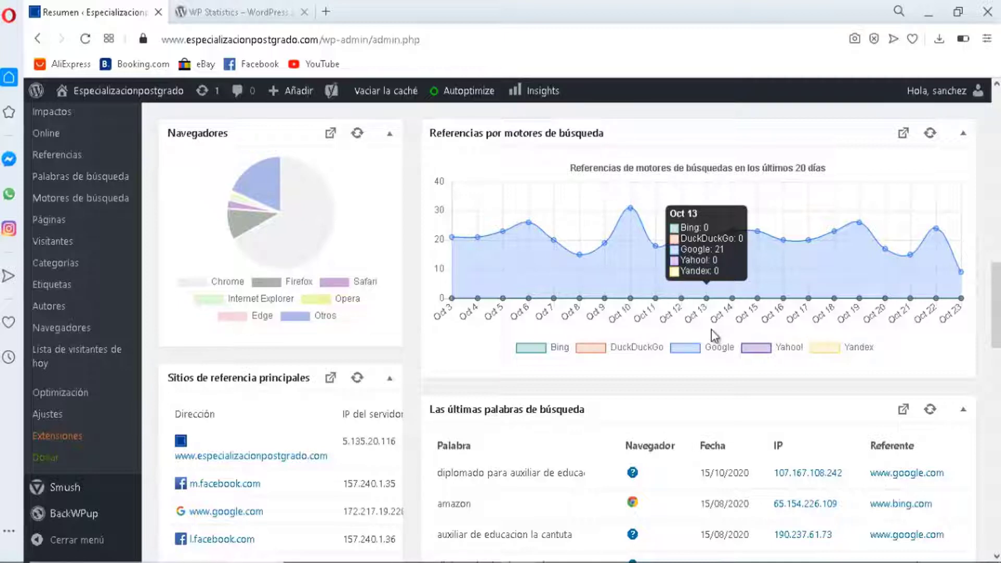
{"action": "left_click_drag", "start_coordinate": [996, 300], "coordinate": [996, 355]}
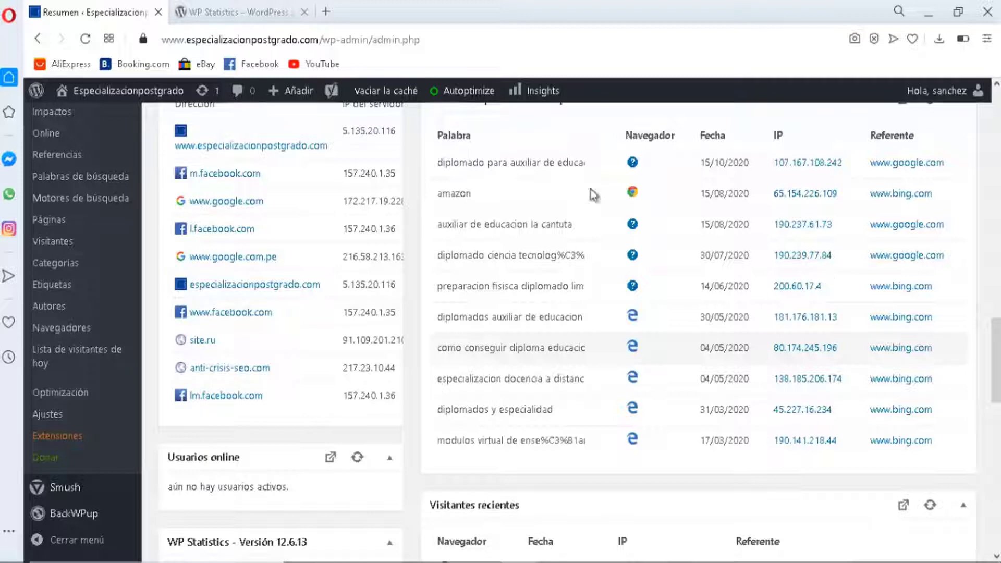
{"action": "scroll", "coordinate": [469, 277], "scroll_direction": "up", "scroll_amount": 2}
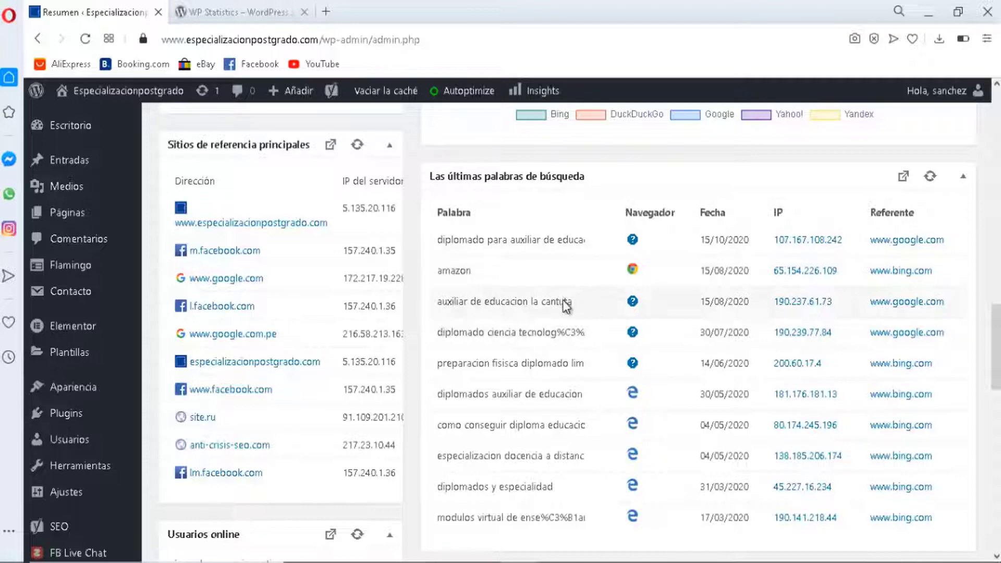
{"action": "scroll", "coordinate": [996, 347], "scroll_direction": "down", "scroll_amount": 4}
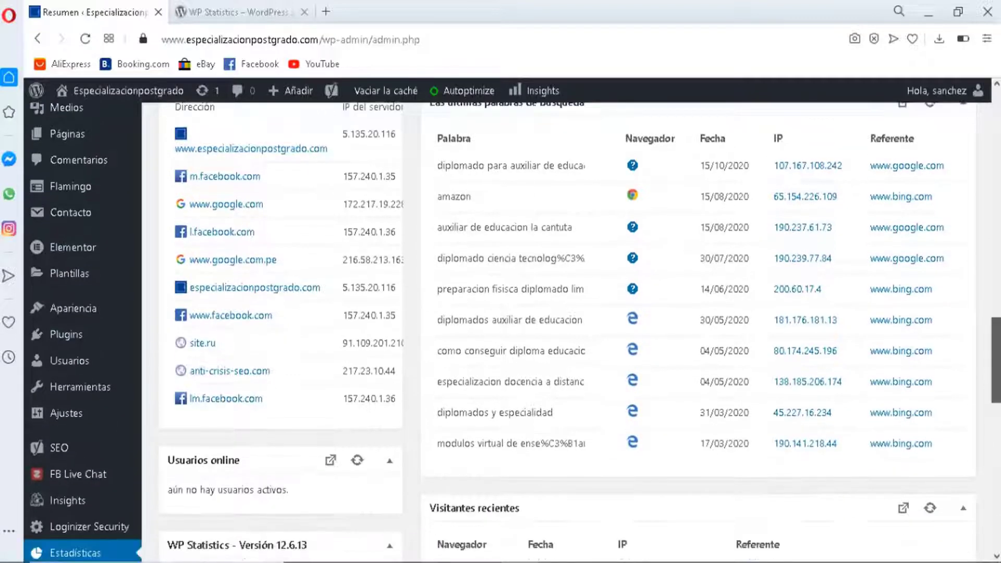
{"action": "scroll", "coordinate": [998, 425], "scroll_direction": "down", "scroll_amount": 3}
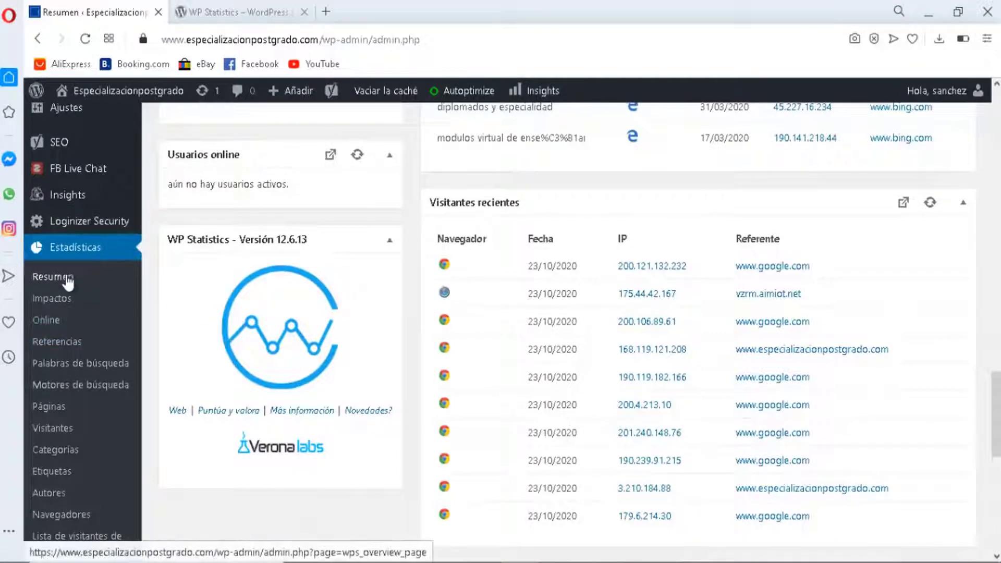
Step: Open the Impactos statistics, show the last 20 days, and check the visit and visitor totals in Resumen de impactos
{"action": "left_click", "coordinate": [57, 305]}
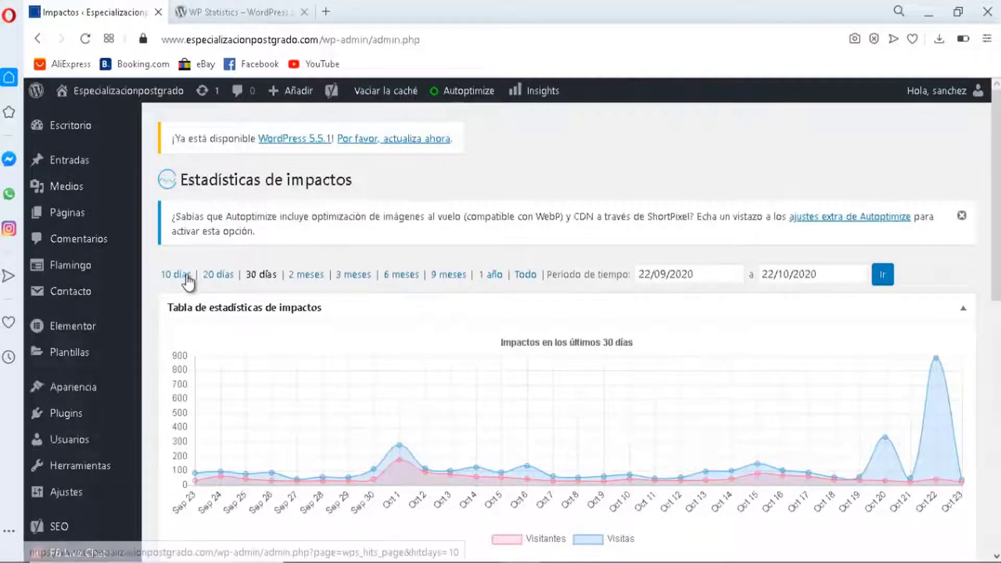
{"action": "left_click", "coordinate": [217, 278]}
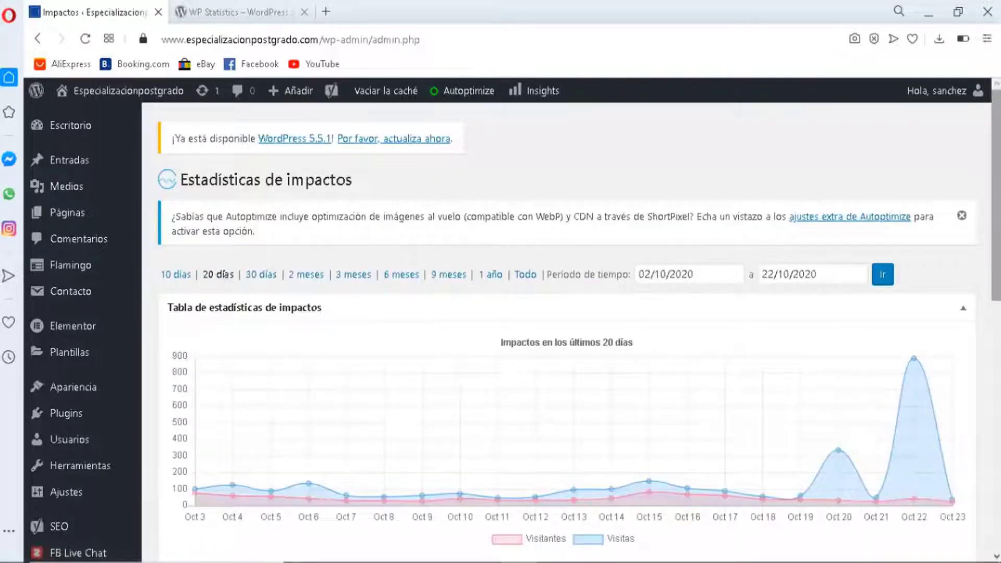
{"action": "scroll", "coordinate": [566, 323], "scroll_direction": "down", "scroll_amount": 6}
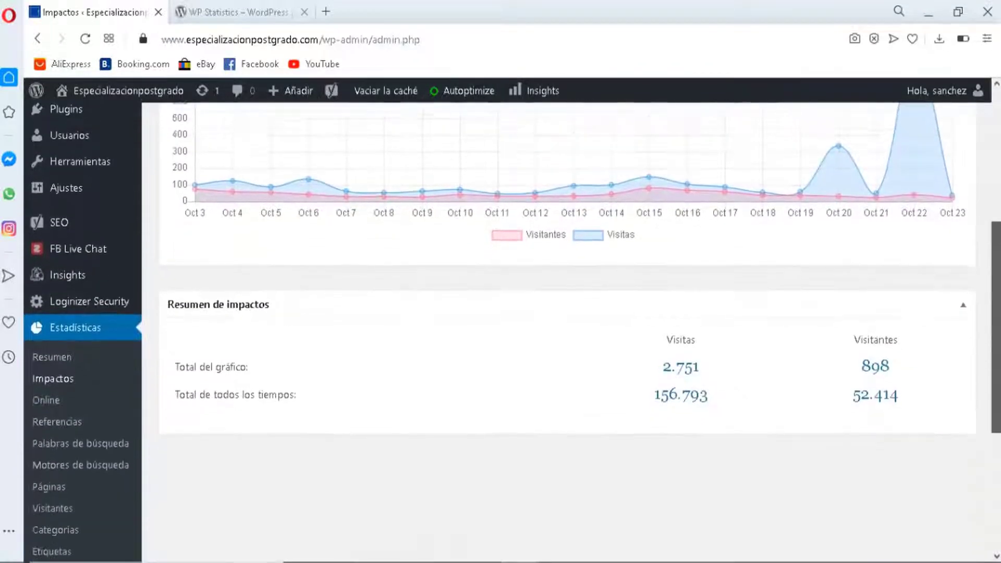
{"action": "scroll", "coordinate": [654, 331], "scroll_direction": "down", "scroll_amount": 1}
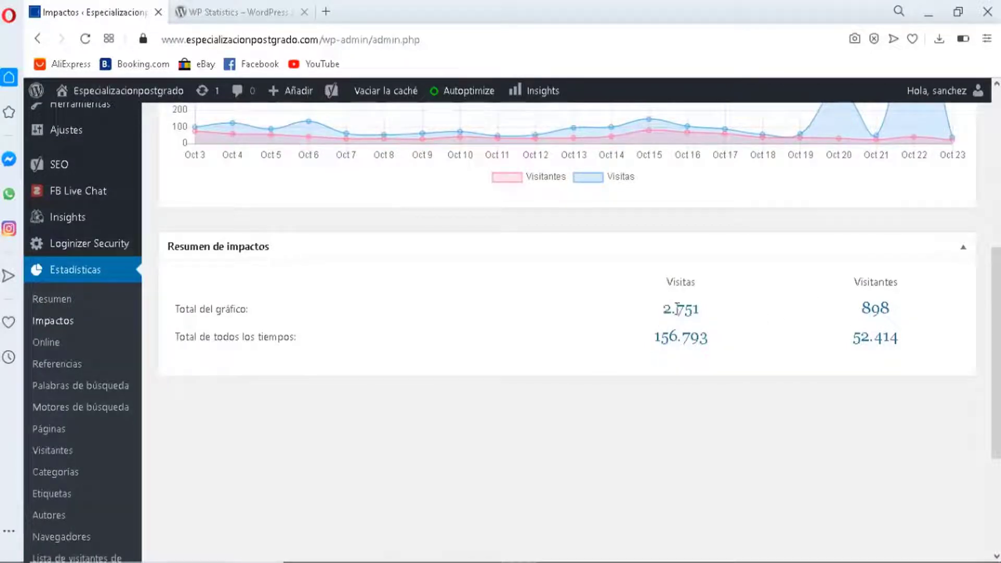
{"action": "left_click_drag", "start_coordinate": [664, 310], "coordinate": [695, 312]}
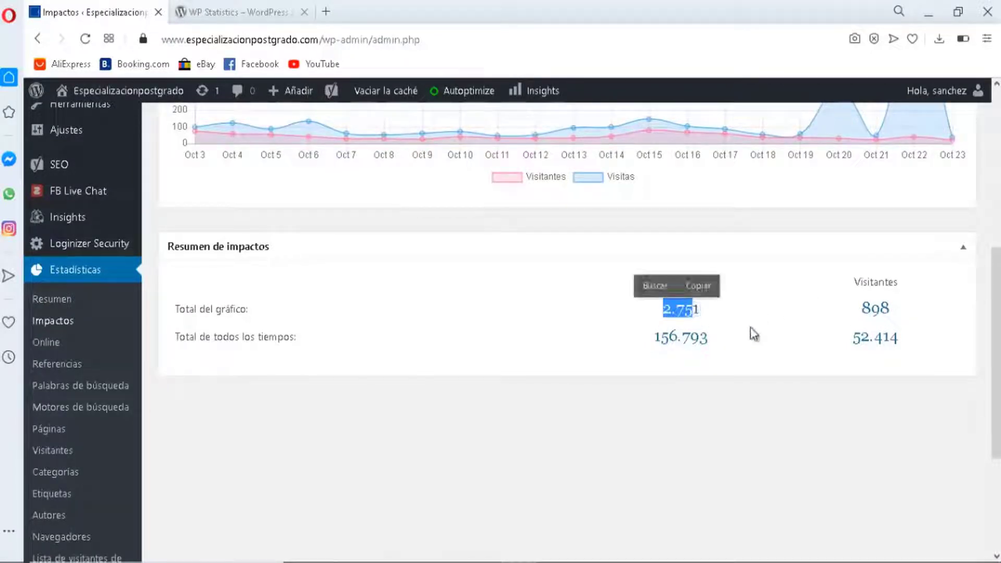
{"action": "left_click", "coordinate": [770, 331]}
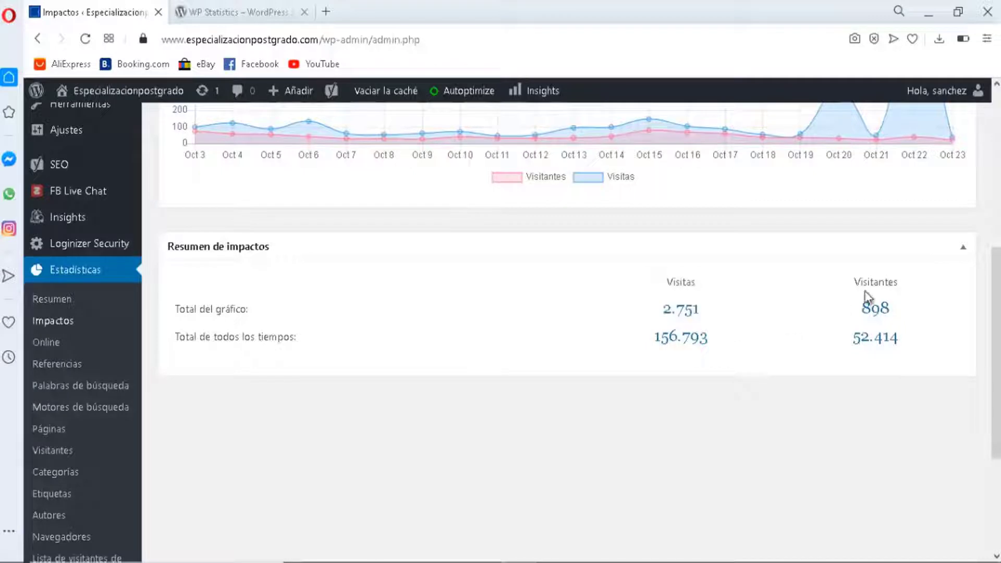
Step: Check the Online users page and review the main referring sites with their referral counts on the Referencias page
{"action": "left_click", "coordinate": [49, 347]}
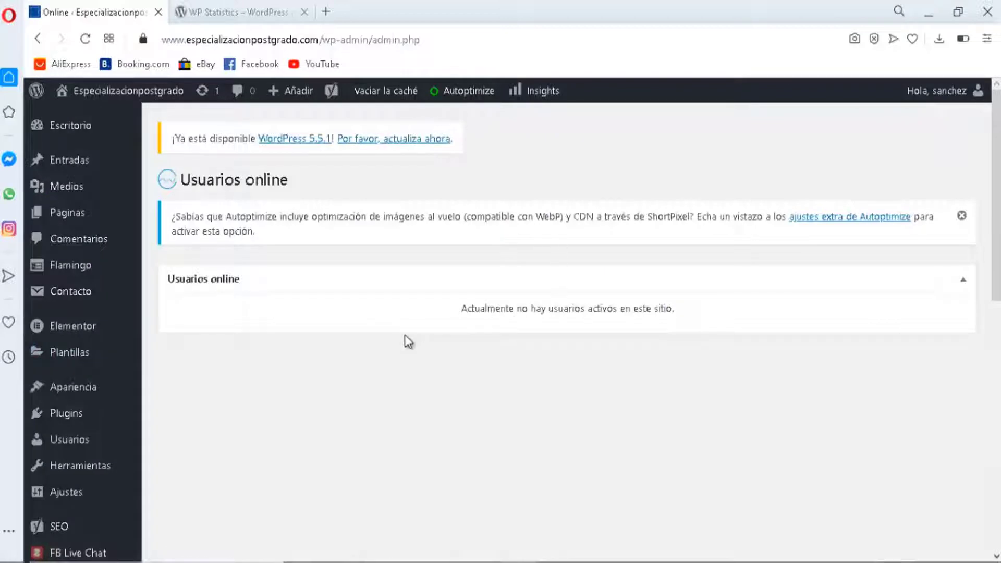
{"action": "scroll", "coordinate": [405, 336], "scroll_direction": "down", "scroll_amount": 7}
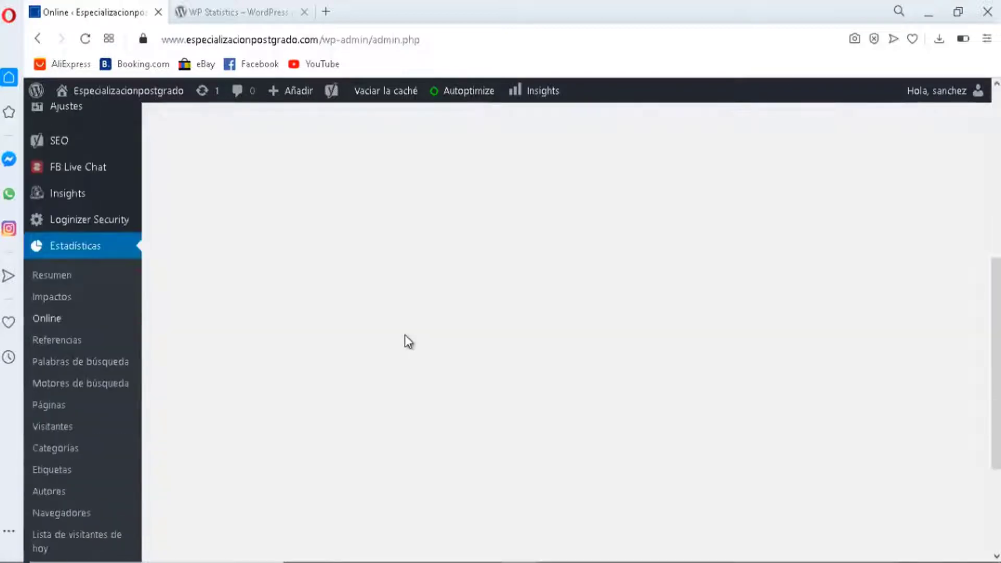
{"action": "left_click", "coordinate": [57, 346]}
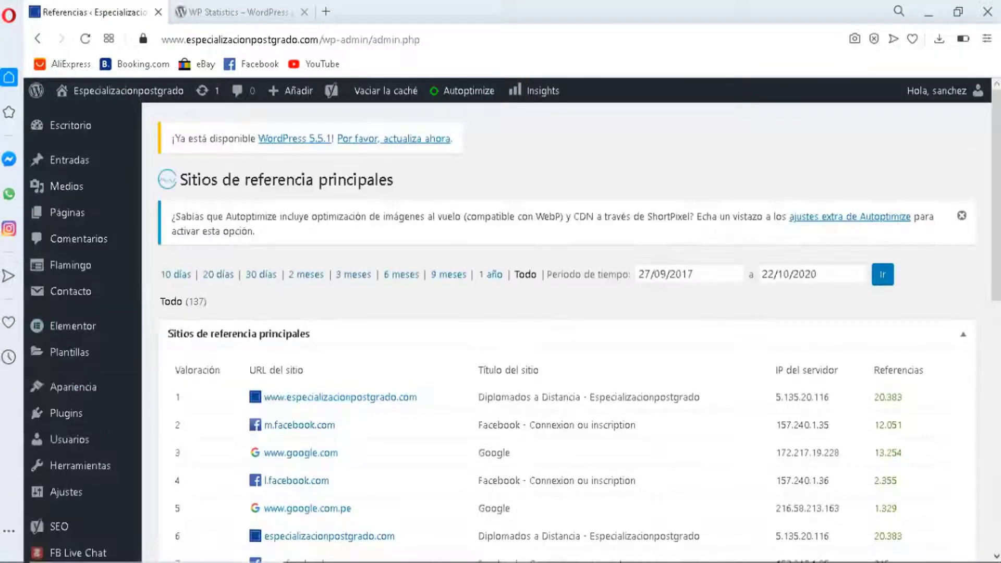
{"action": "left_click_drag", "start_coordinate": [998, 176], "coordinate": [998, 258]}
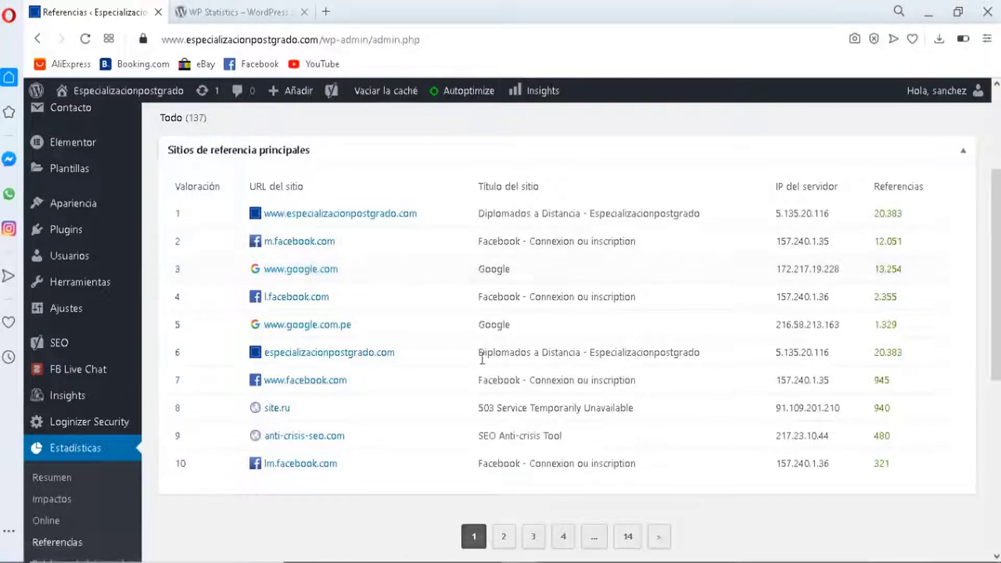
{"action": "scroll", "coordinate": [998, 199], "scroll_direction": "down", "scroll_amount": 1}
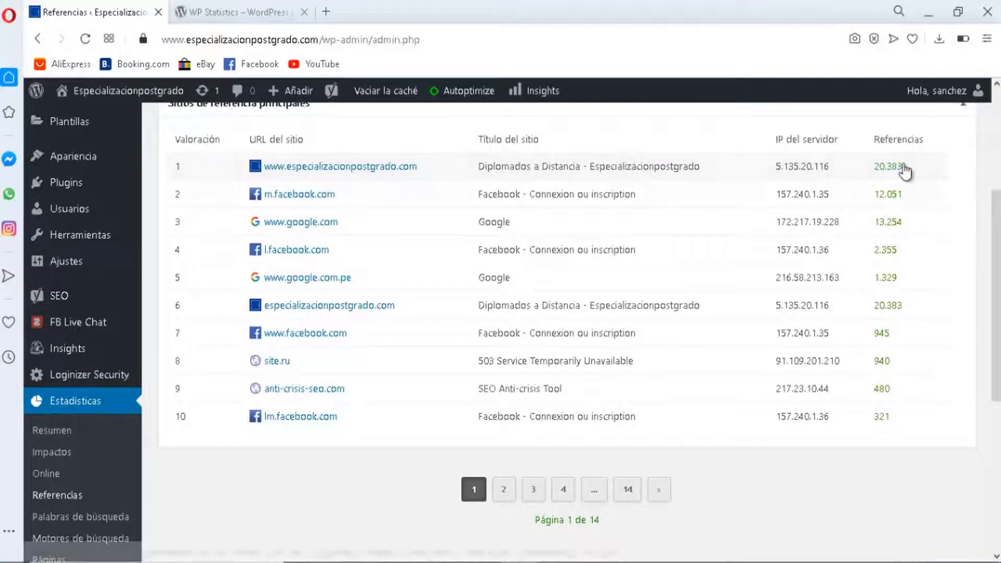
{"action": "scroll", "coordinate": [996, 292], "scroll_direction": "down", "scroll_amount": 3}
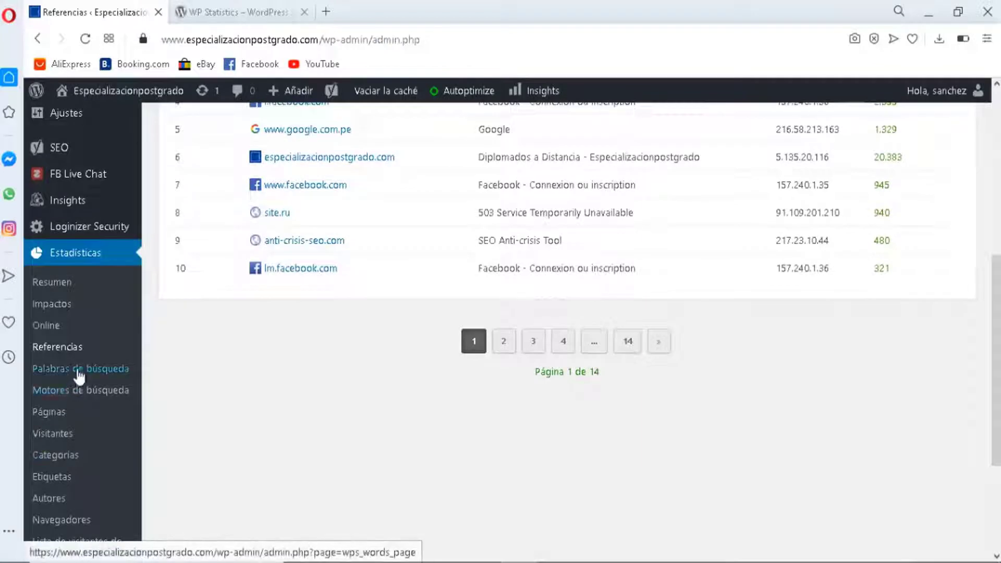
Step: Open the Palabras de búsqueda statistics and examine the latest search terms with their browsers, dates and referrers
{"action": "left_click", "coordinate": [80, 370]}
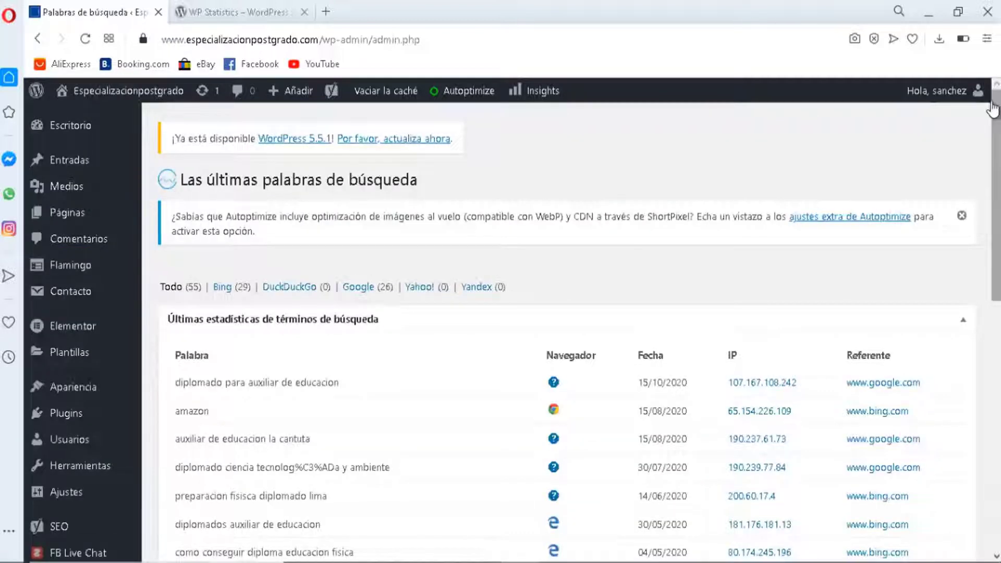
{"action": "scroll", "coordinate": [227, 325], "scroll_direction": "down", "scroll_amount": 4}
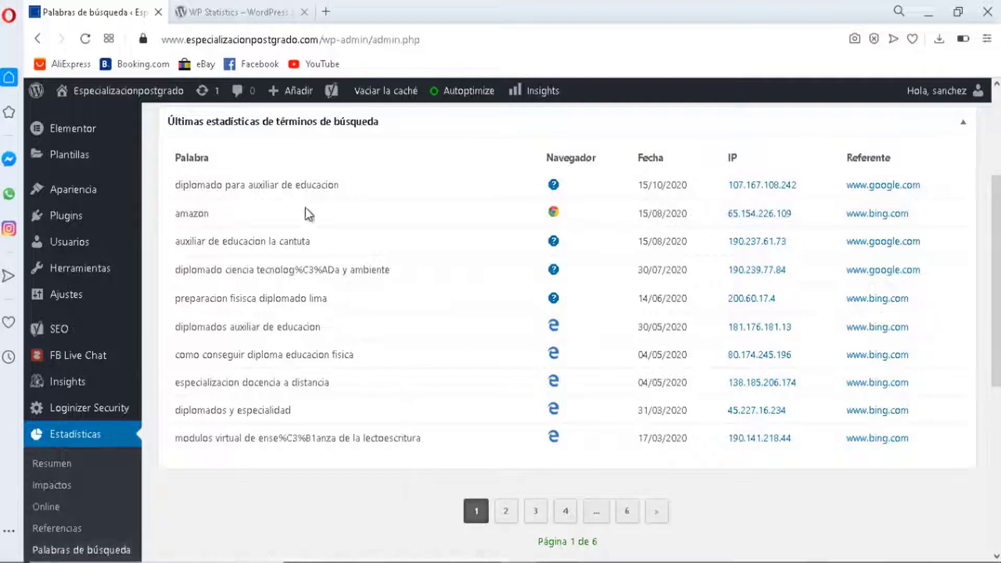
{"action": "scroll", "coordinate": [398, 339], "scroll_direction": "up", "scroll_amount": 2}
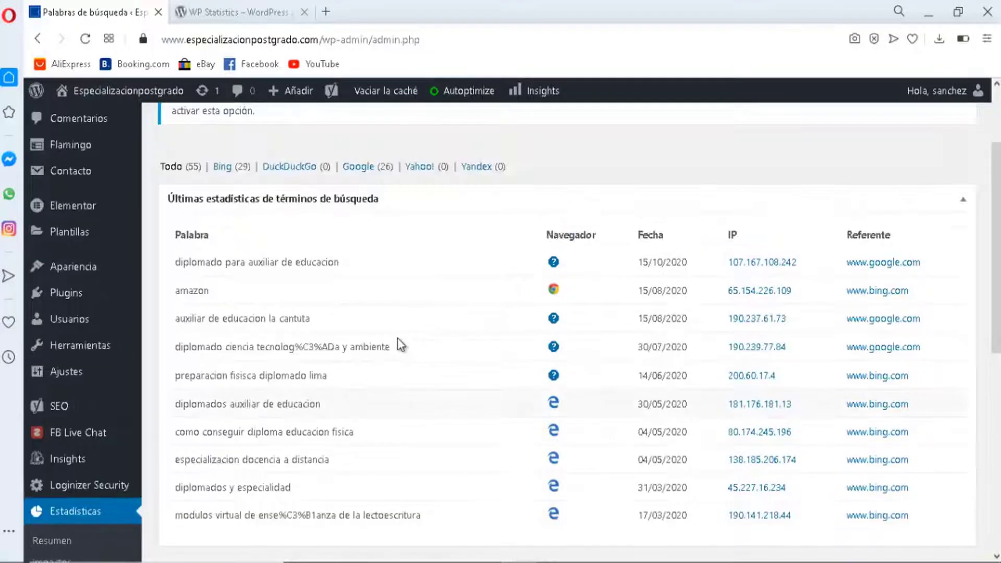
{"action": "scroll", "coordinate": [267, 319], "scroll_direction": "down", "scroll_amount": 4}
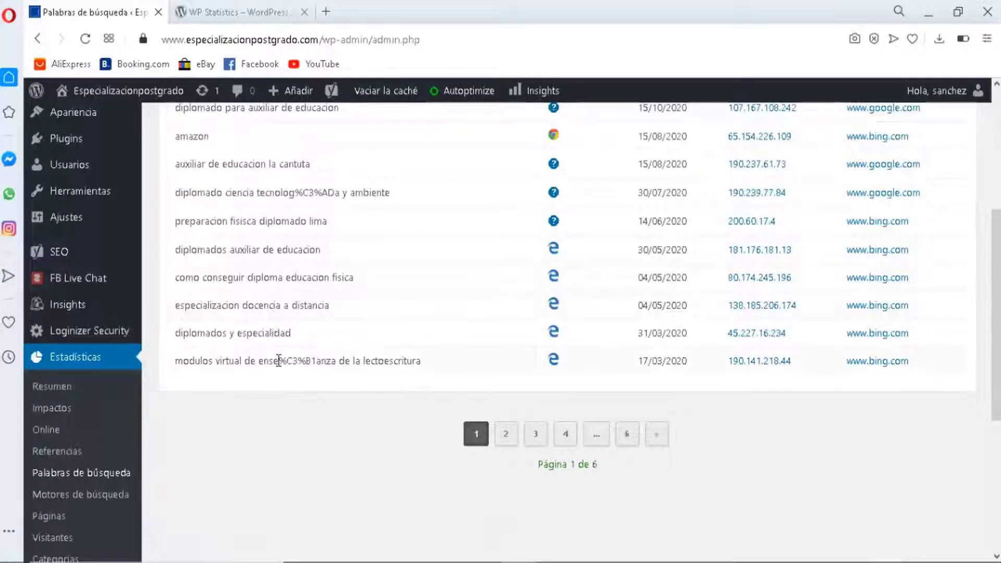
{"action": "scroll", "coordinate": [277, 358], "scroll_direction": "up", "scroll_amount": 4}
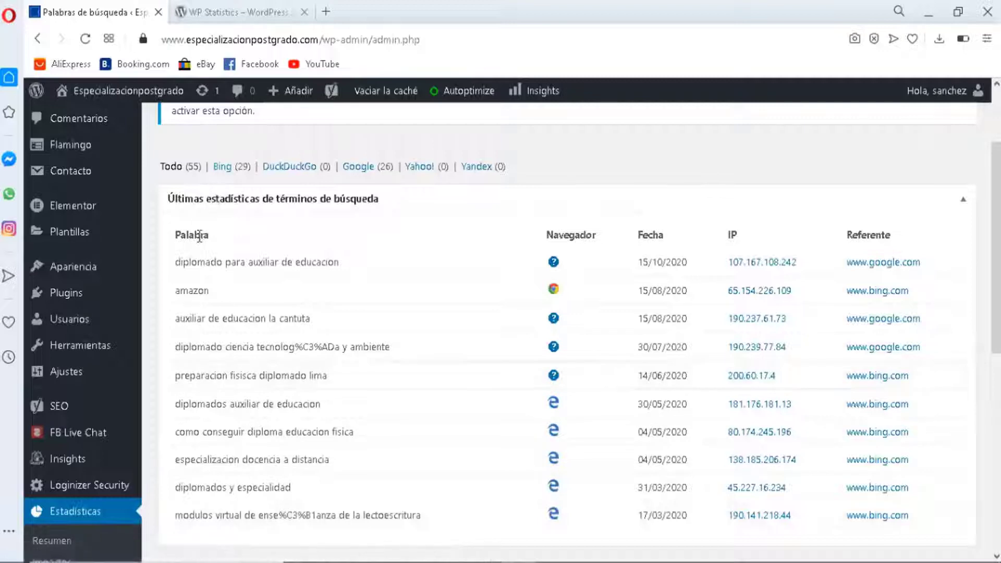
{"action": "scroll", "coordinate": [494, 369], "scroll_direction": "down", "scroll_amount": 2}
{"action": "scroll", "coordinate": [496, 374], "scroll_direction": "up", "scroll_amount": 4}
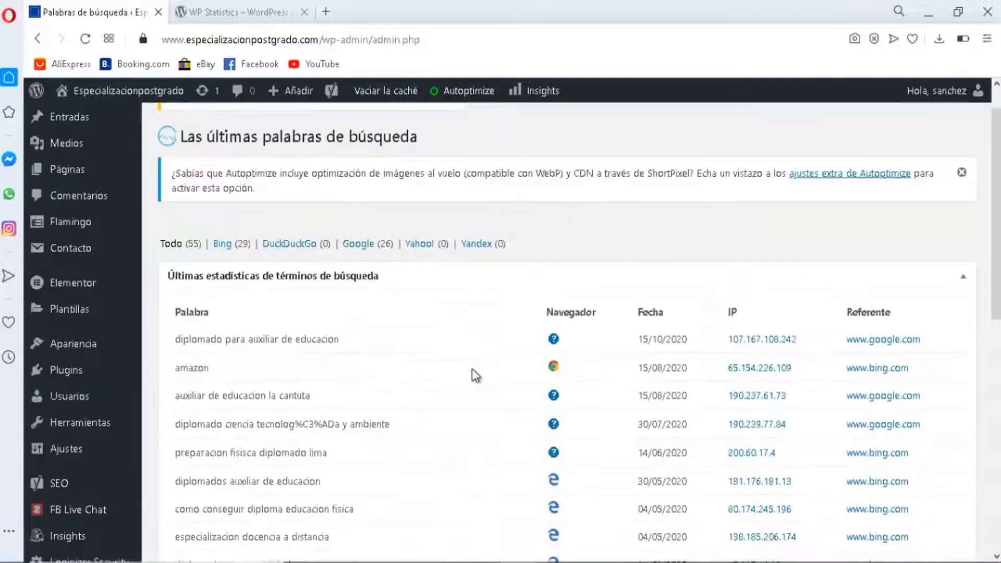
{"action": "scroll", "coordinate": [286, 246], "scroll_direction": "down", "scroll_amount": 4}
{"action": "scroll", "coordinate": [292, 243], "scroll_direction": "up", "scroll_amount": 2}
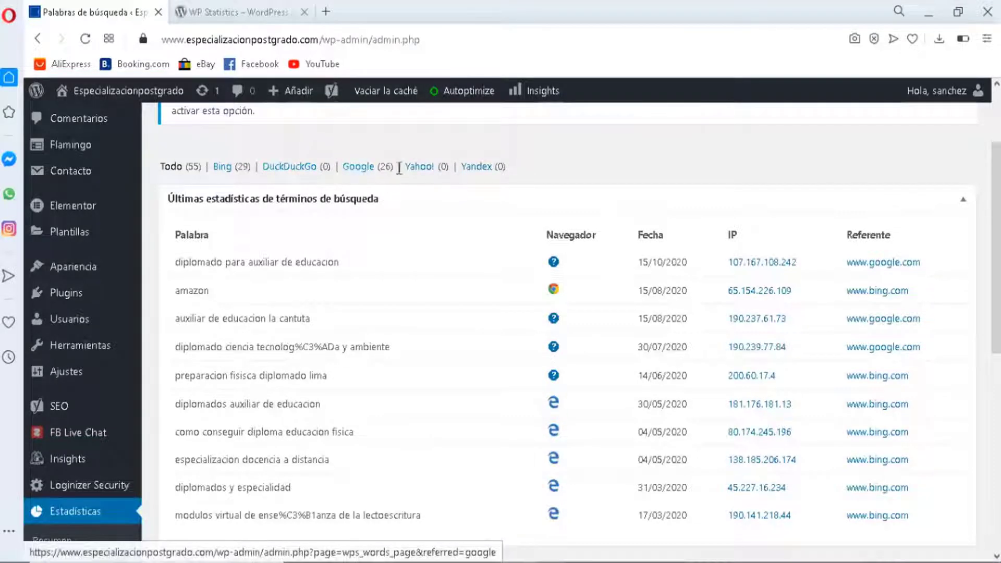
Step: Filter the latest search words by Google and review the listed terms
{"action": "left_click", "coordinate": [367, 172]}
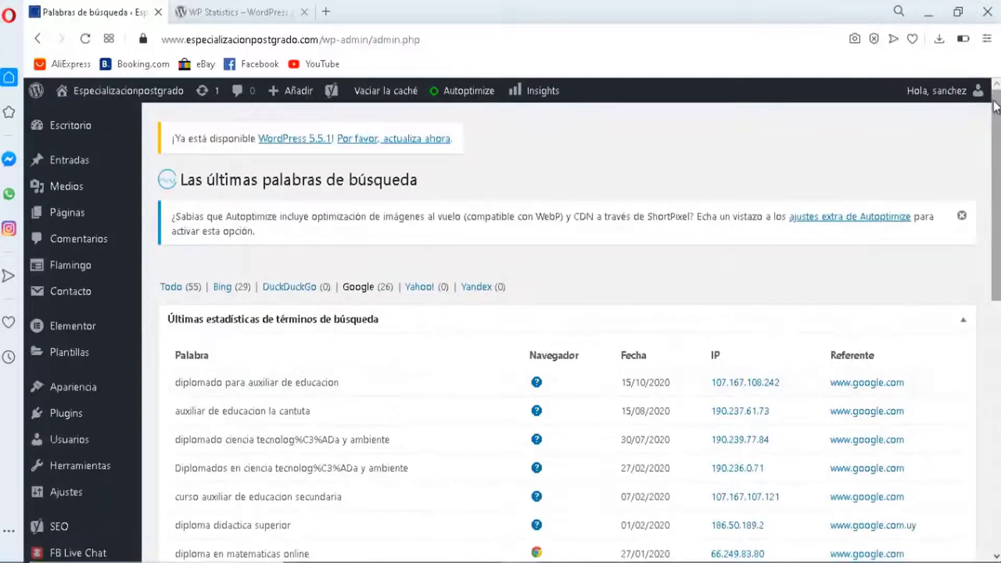
{"action": "left_click_drag", "start_coordinate": [995, 106], "coordinate": [996, 164]}
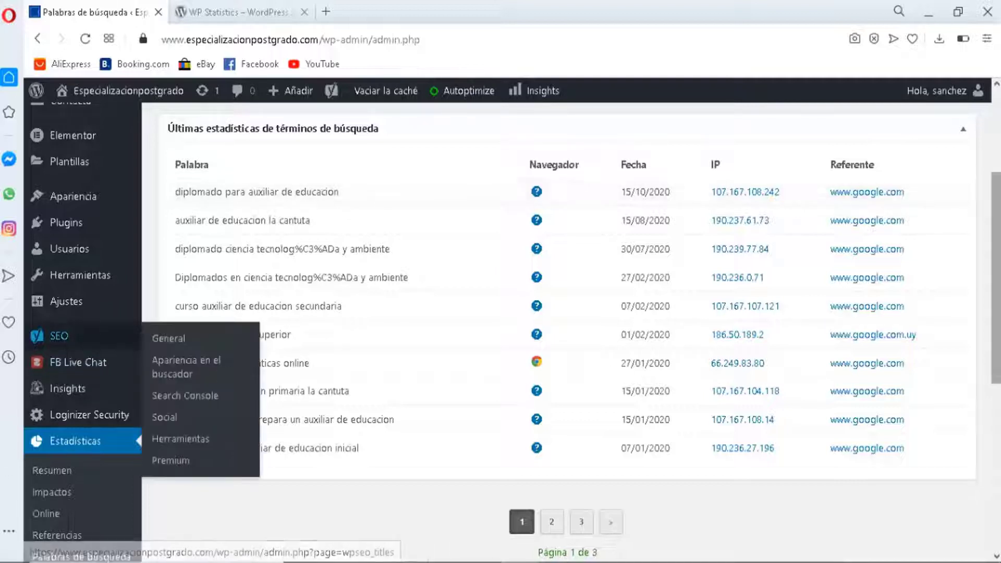
{"action": "scroll", "coordinate": [568, 313], "scroll_direction": "up", "scroll_amount": 1}
Step: Open the Motores de búsqueda statistics and inspect the daily referrals per search engine in the 30-day chart
{"action": "scroll", "coordinate": [201, 370], "scroll_direction": "down", "scroll_amount": 5}
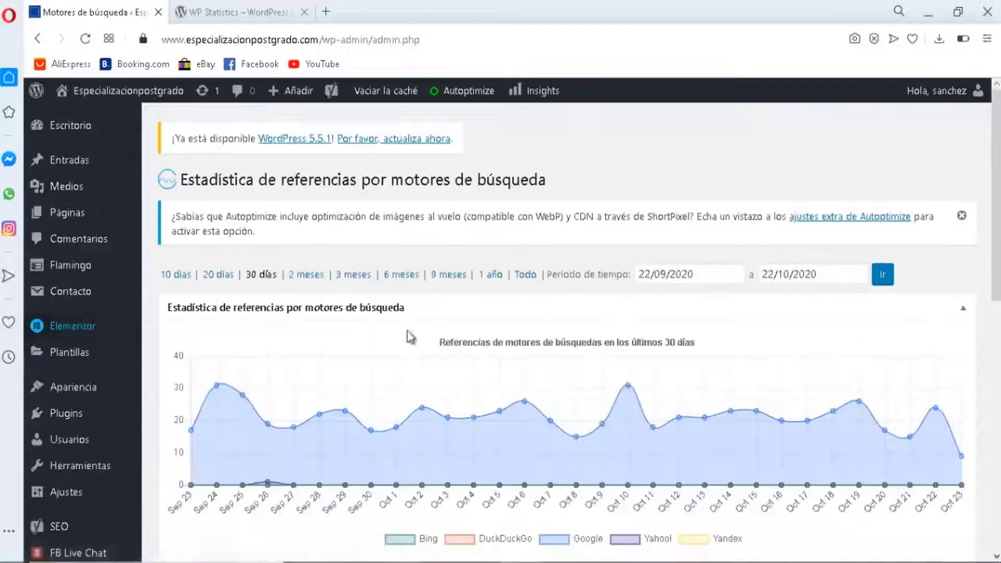
{"action": "left_click_drag", "start_coordinate": [998, 124], "coordinate": [997, 211]}
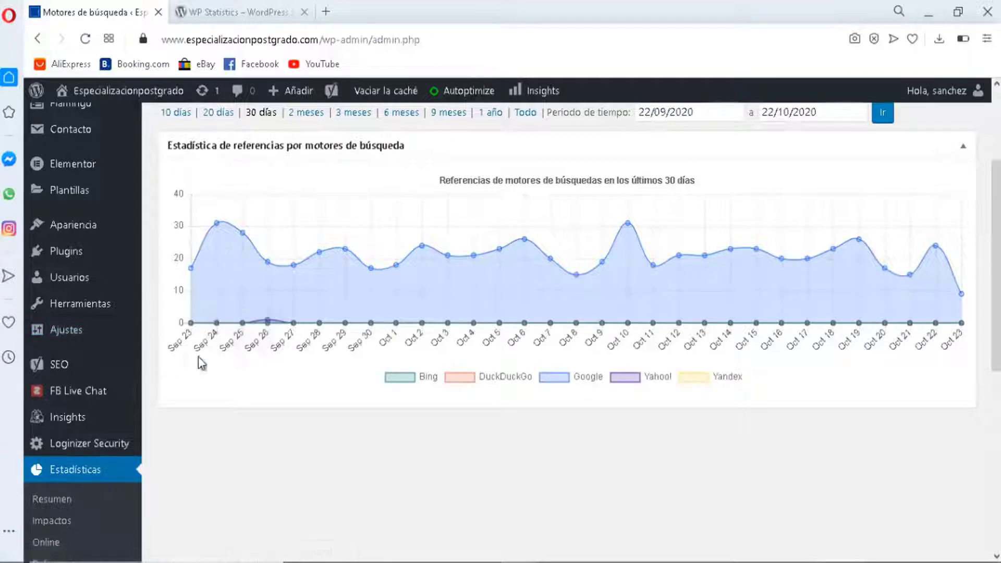
{"action": "mouse_move", "coordinate": [270, 360]}
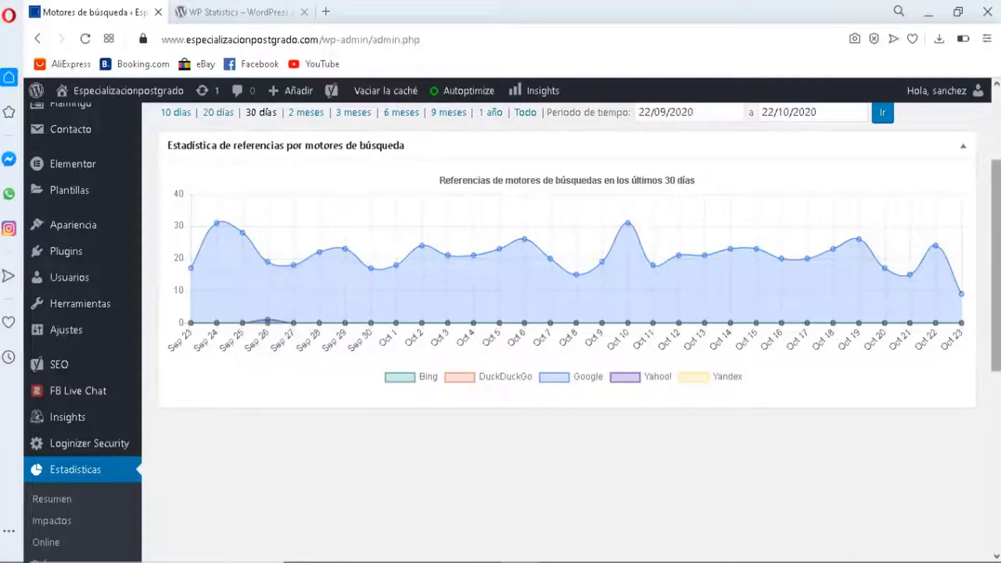
{"action": "mouse_move", "coordinate": [941, 375]}
{"action": "mouse_move", "coordinate": [933, 250]}
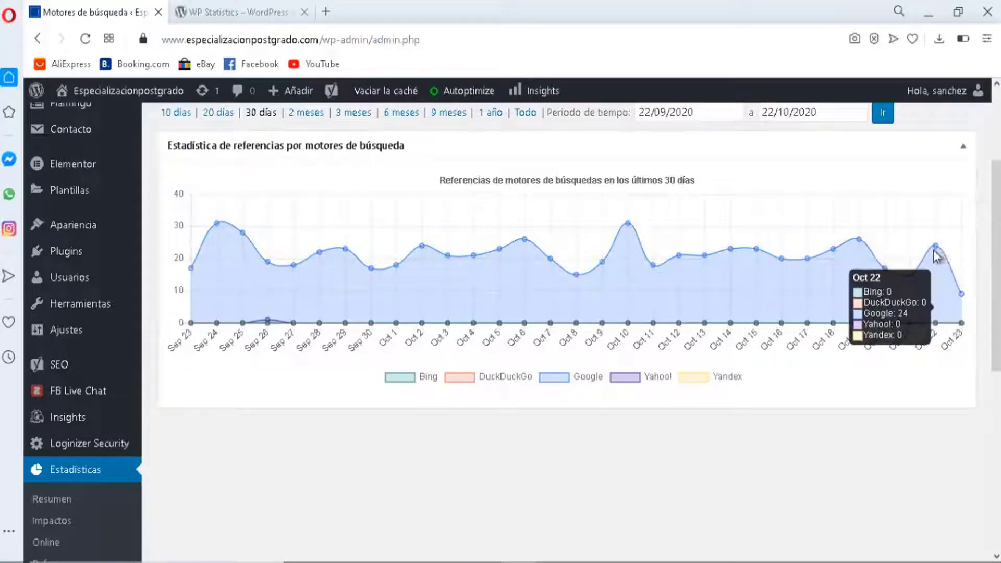
{"action": "mouse_move", "coordinate": [909, 269]}
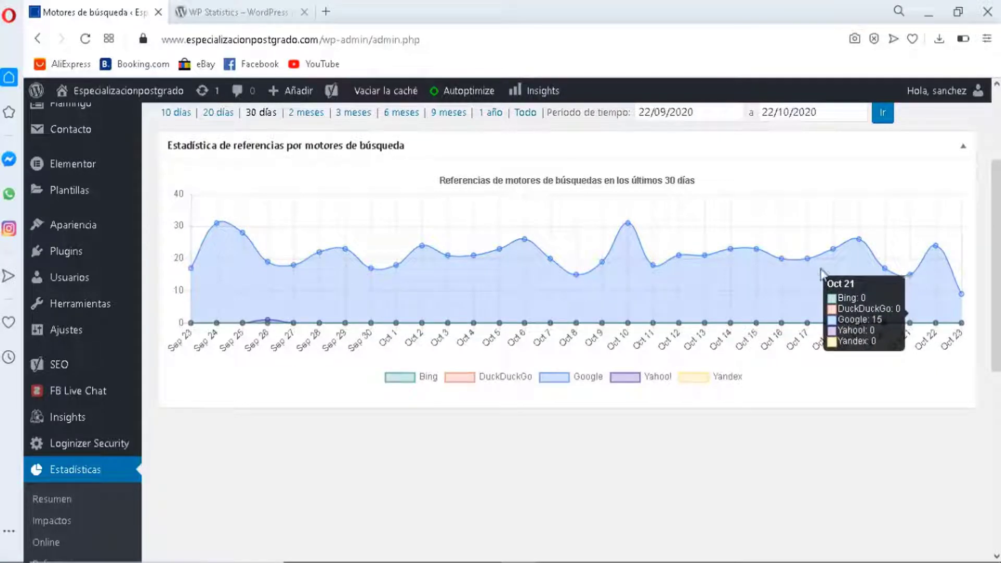
{"action": "scroll", "coordinate": [996, 265], "scroll_direction": "down", "scroll_amount": 1}
{"action": "scroll", "coordinate": [977, 159], "scroll_direction": "up", "scroll_amount": 1}
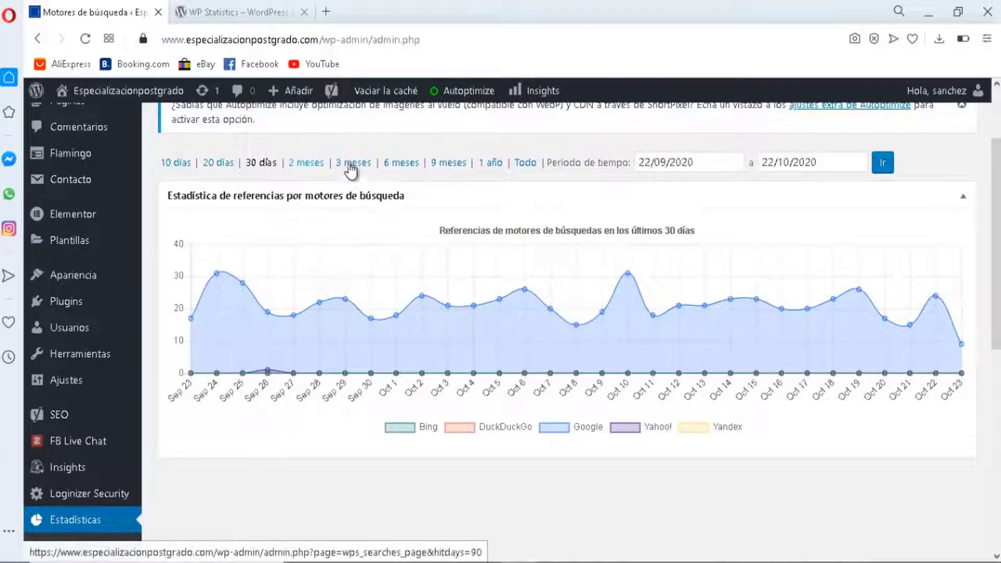
{"action": "left_click_drag", "start_coordinate": [996, 203], "coordinate": [996, 368]}
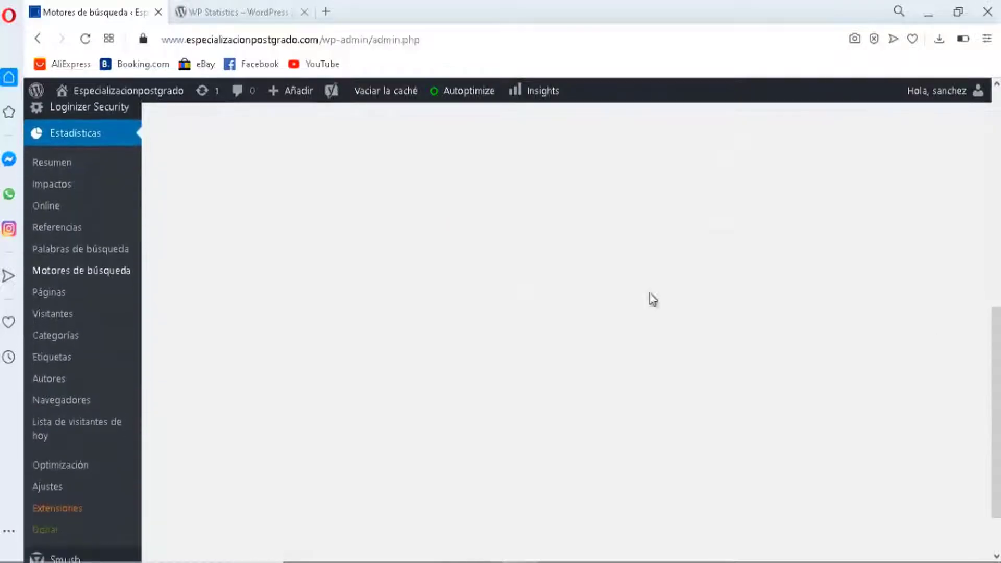
Step: Open the Páginas statistics and inspect the 30-day trend chart of the five main pages
{"action": "left_click", "coordinate": [51, 296]}
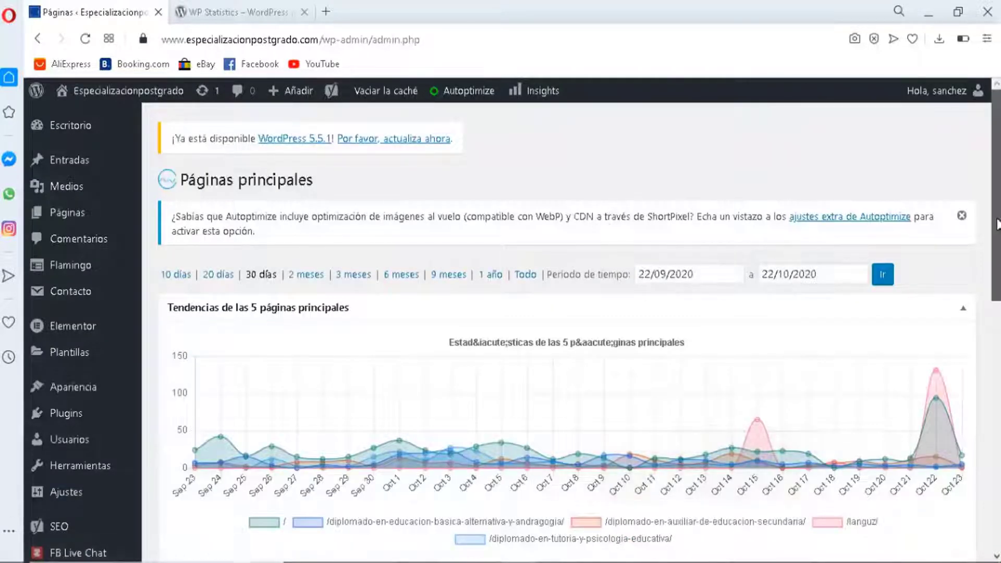
{"action": "scroll", "coordinate": [994, 285], "scroll_direction": "down", "scroll_amount": 3}
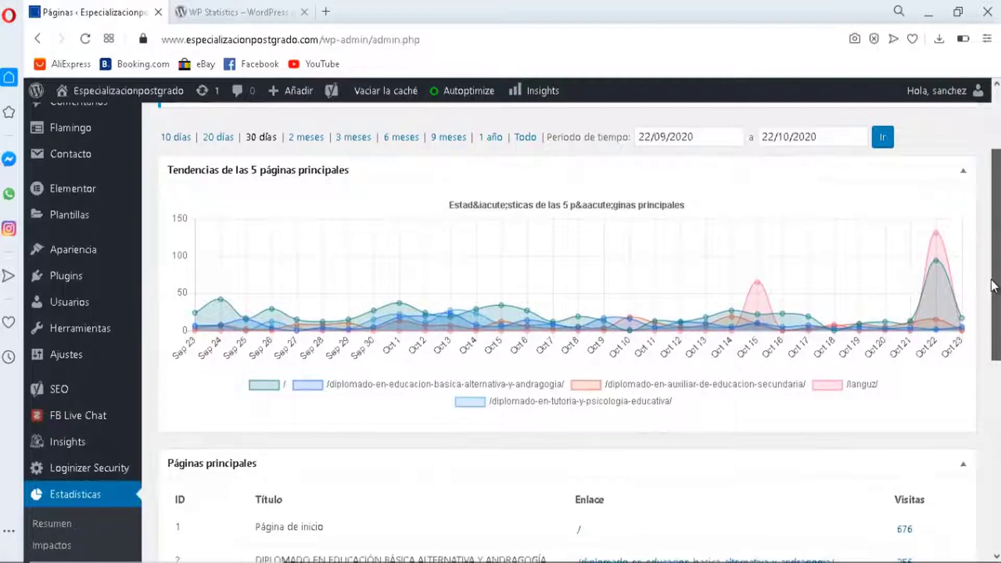
{"action": "mouse_move", "coordinate": [779, 333]}
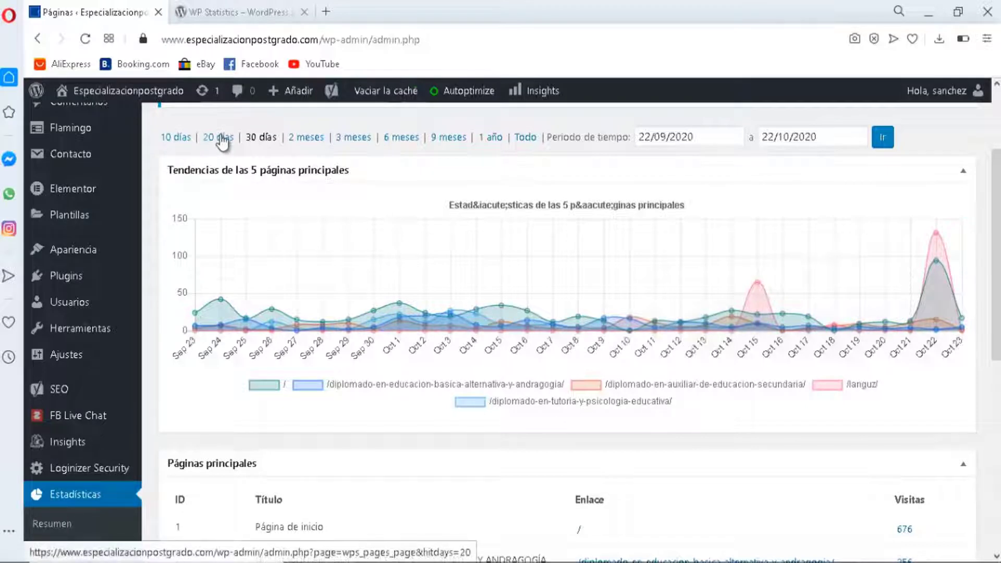
{"action": "left_click", "coordinate": [264, 138]}
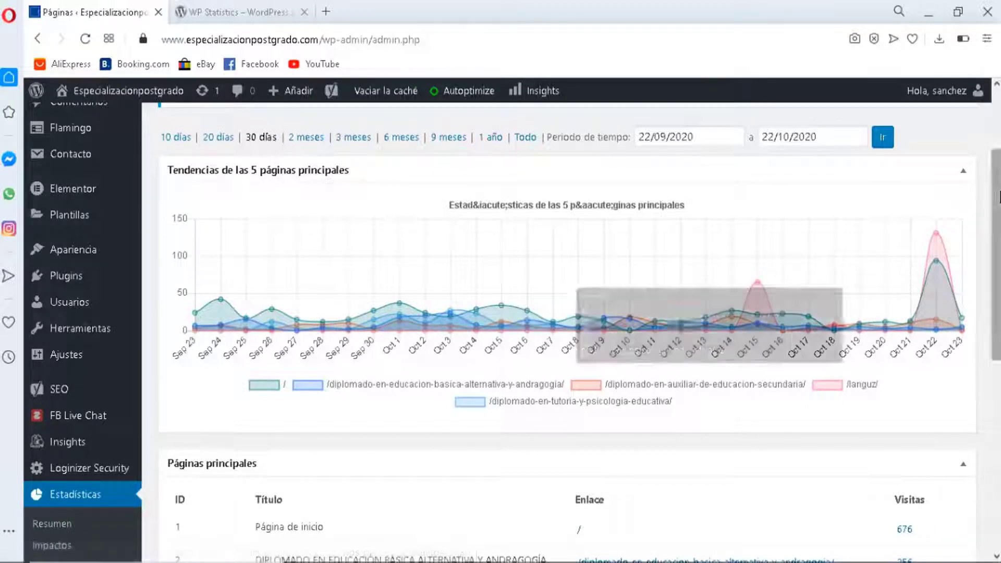
{"action": "left_click_drag", "start_coordinate": [997, 202], "coordinate": [997, 349]}
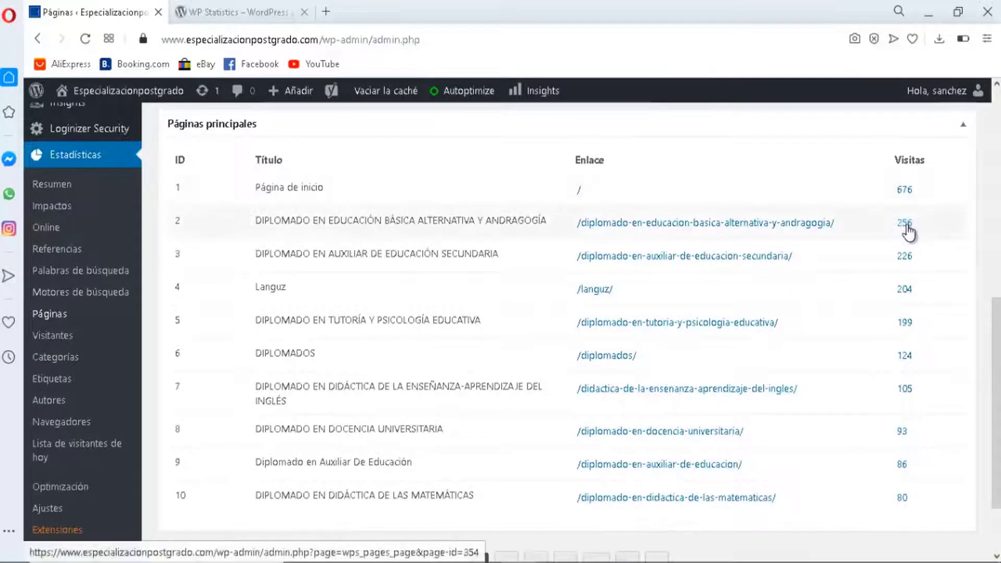
Step: Review the Páginas principales table, checking each page's title, link and visit count
{"action": "left_click", "coordinate": [908, 233]}
{"action": "left_click_drag", "start_coordinate": [908, 233], "coordinate": [994, 230]}
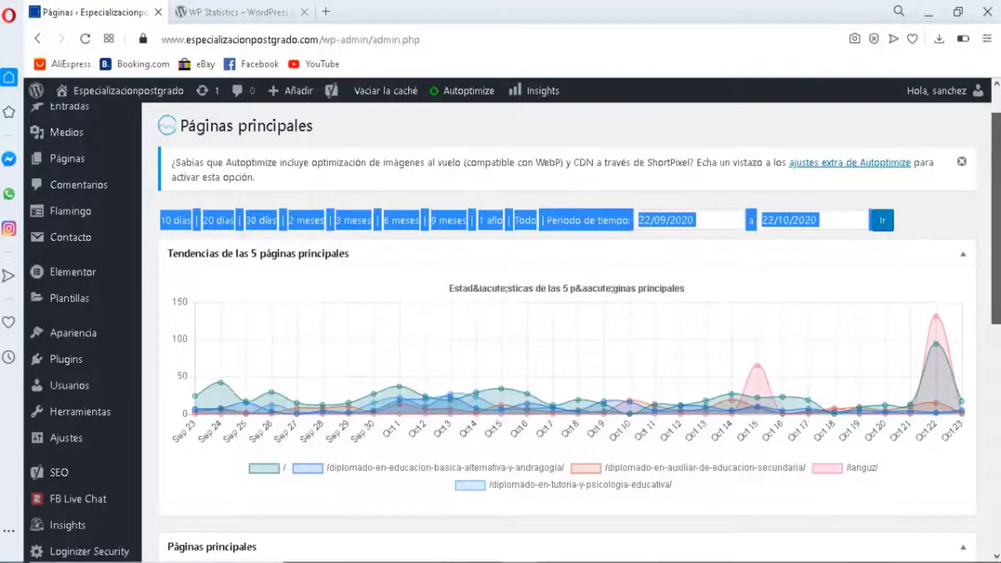
{"action": "scroll", "coordinate": [997, 345], "scroll_direction": "down", "scroll_amount": 10}
{"action": "left_click", "coordinate": [771, 478]}
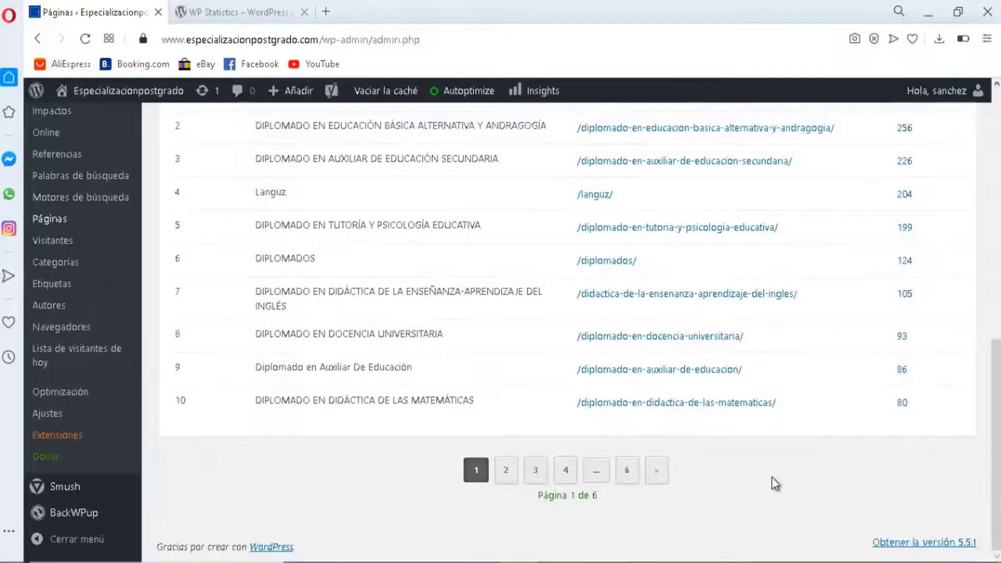
{"action": "scroll", "coordinate": [771, 476], "scroll_direction": "up", "scroll_amount": 3}
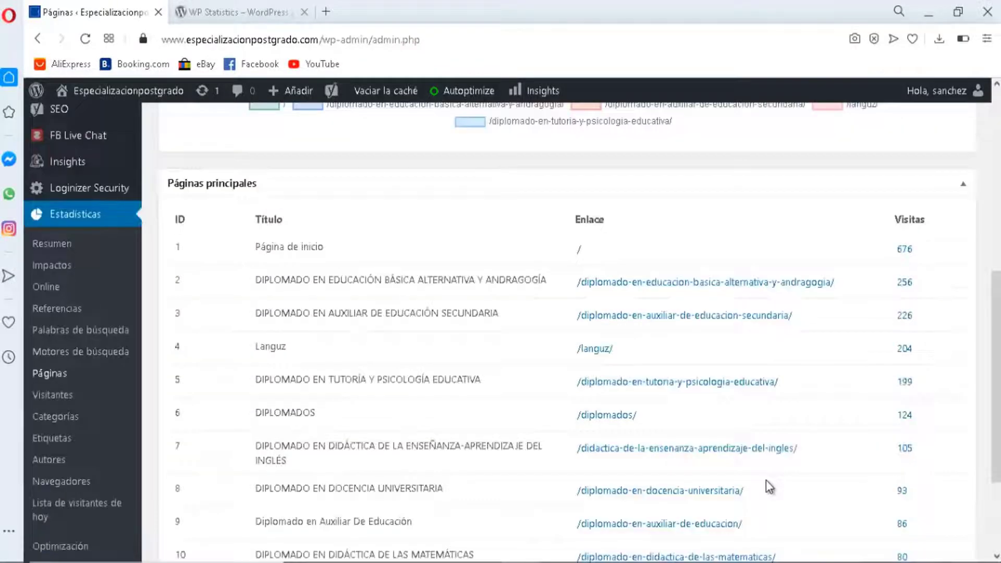
{"action": "scroll", "coordinate": [770, 487], "scroll_direction": "down", "scroll_amount": 3}
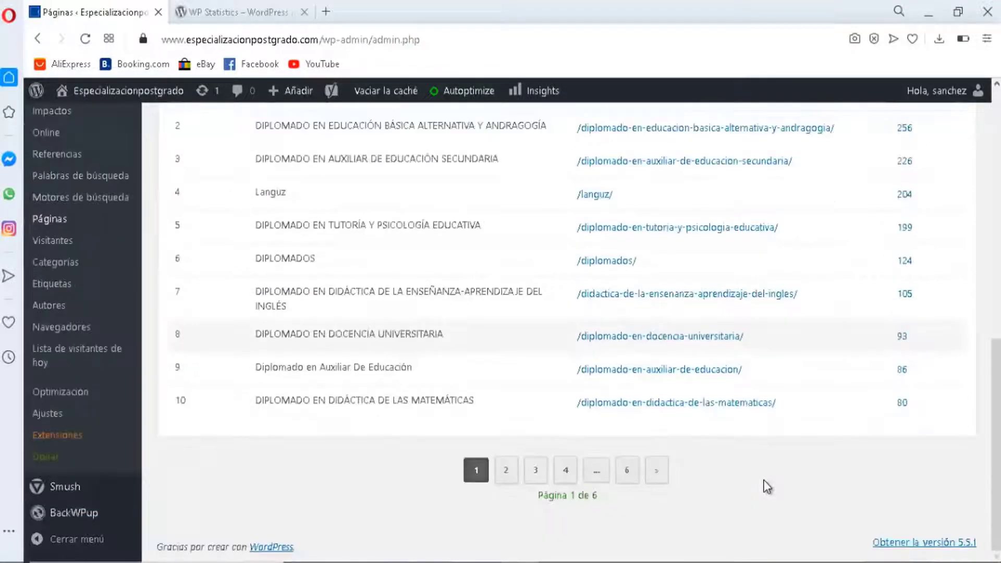
Step: Open the Visitantes statistics and examine the recent visitors' browsers, dates, IP addresses and referrers
{"action": "left_click", "coordinate": [63, 244]}
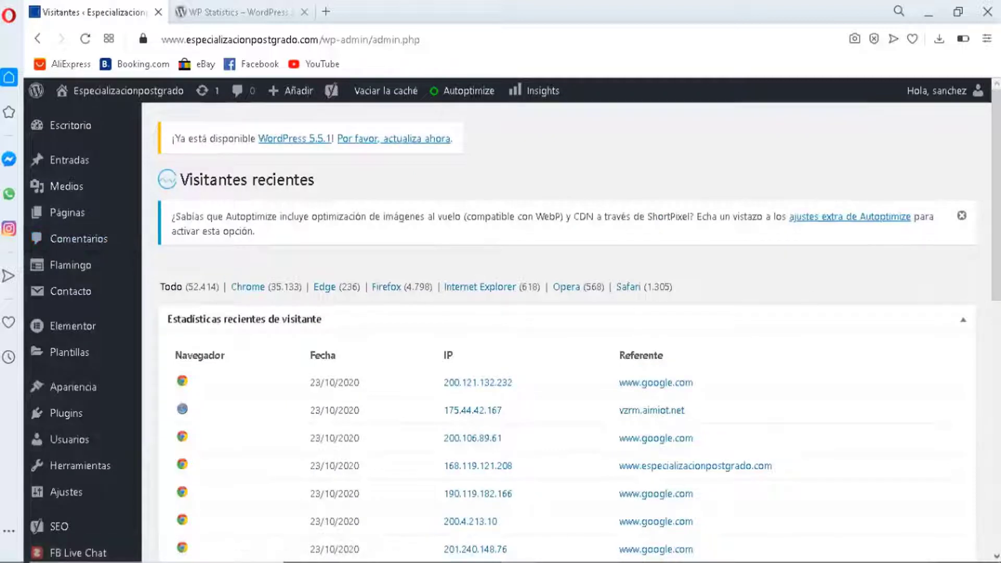
{"action": "scroll", "coordinate": [566, 323], "scroll_direction": "down", "scroll_amount": 3}
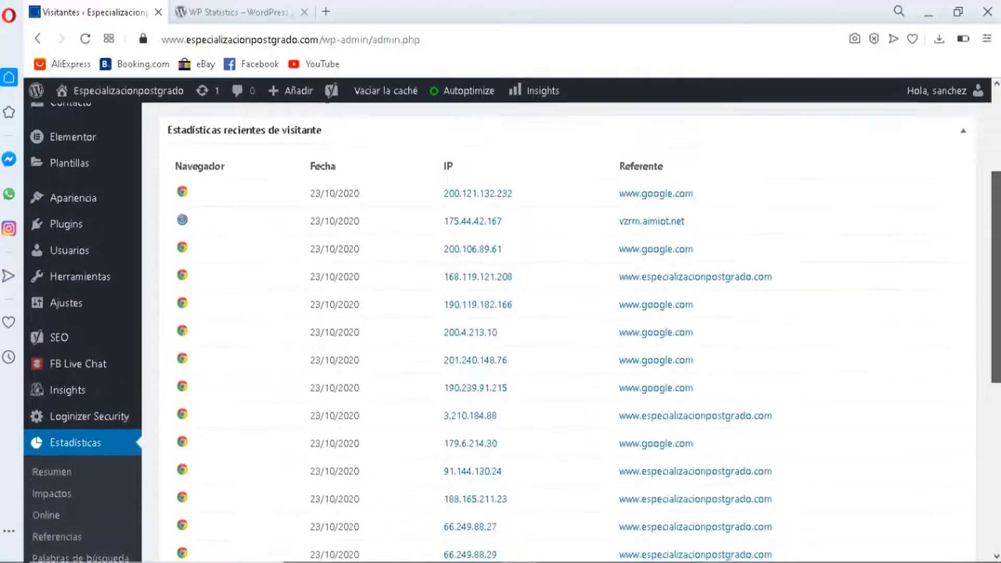
{"action": "scroll", "coordinate": [398, 128], "scroll_direction": "up", "scroll_amount": 2}
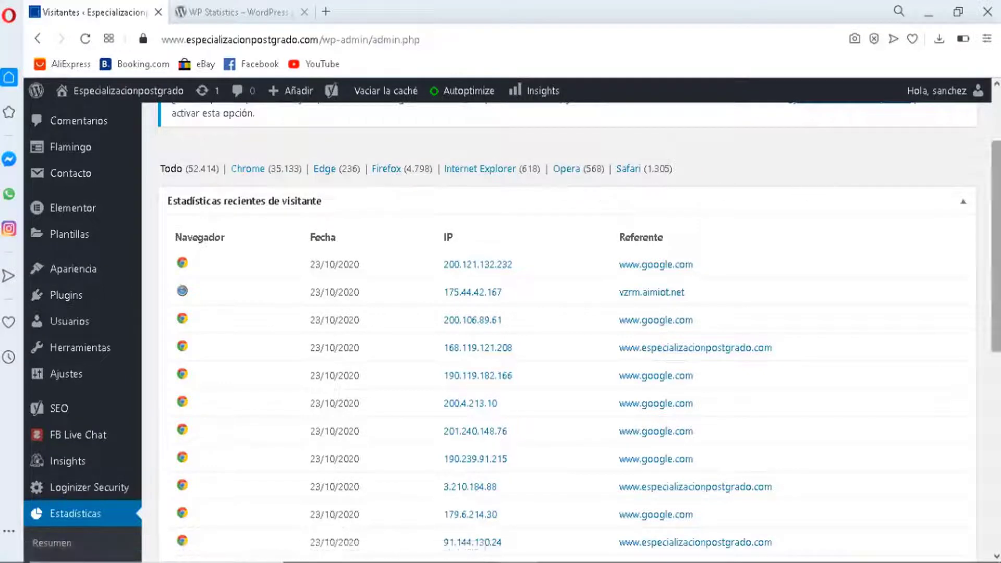
{"action": "scroll", "coordinate": [996, 209], "scroll_direction": "down", "scroll_amount": 1}
{"action": "scroll", "coordinate": [964, 305], "scroll_direction": "down", "scroll_amount": 5}
{"action": "scroll", "coordinate": [965, 304], "scroll_direction": "up", "scroll_amount": 5}
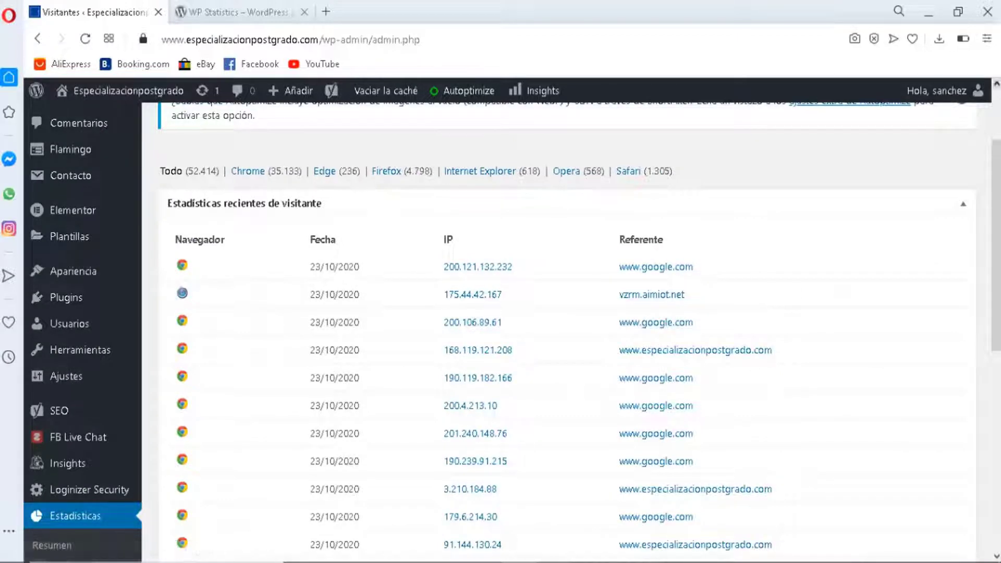
Step: Open the Categorías statistics and check the hits chart, category summary and posts ordered by hits
{"action": "scroll", "coordinate": [987, 330], "scroll_direction": "down", "scroll_amount": 8}
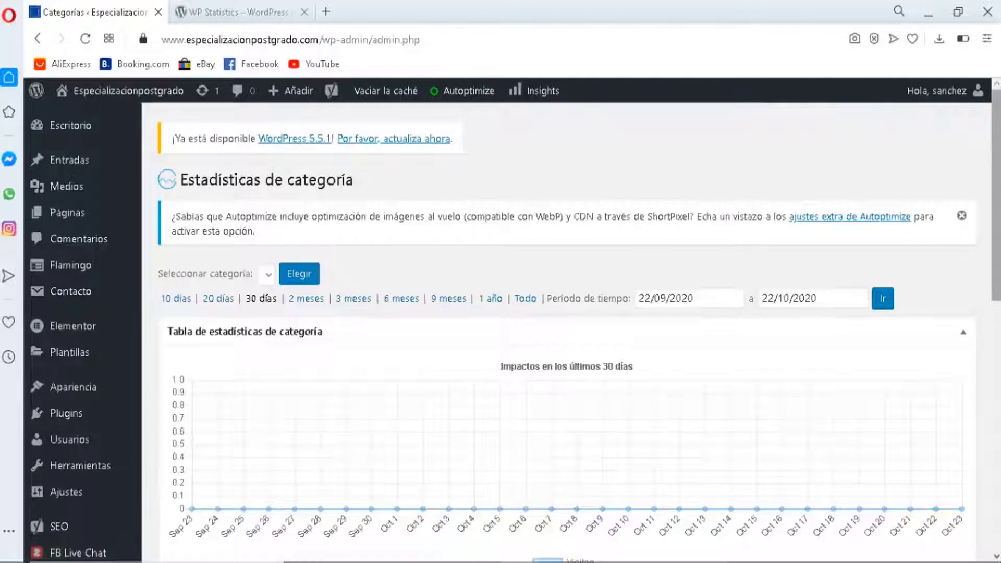
{"action": "left_click_drag", "start_coordinate": [996, 198], "coordinate": [996, 405]}
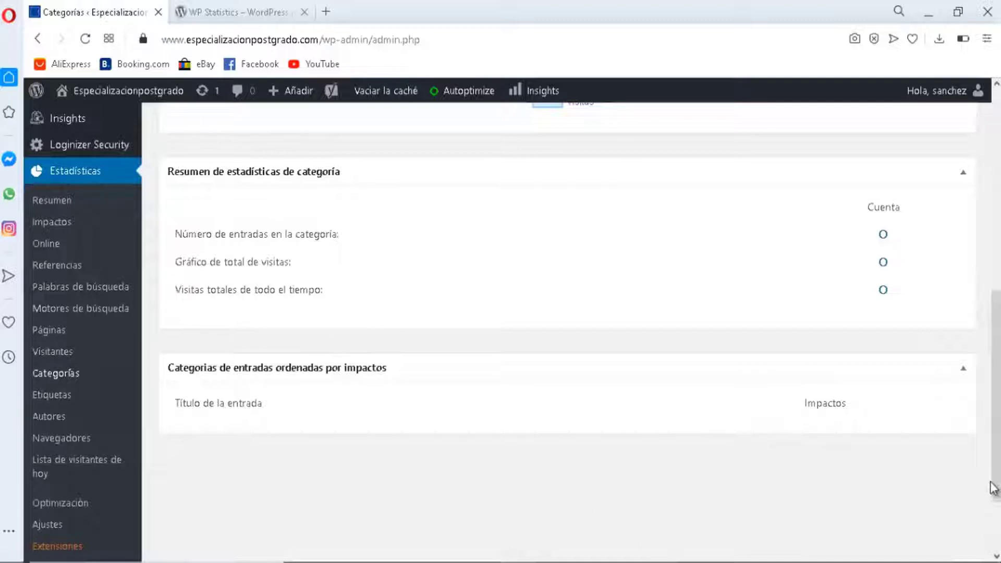
{"action": "left_click_drag", "start_coordinate": [994, 489], "coordinate": [979, 475]}
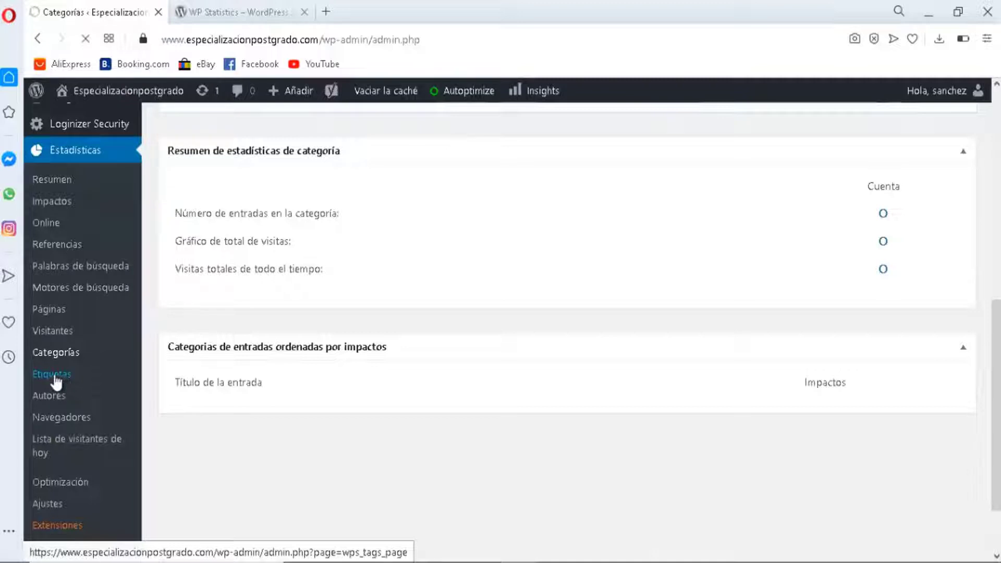
Step: Review the Etiquetas statistics chart and summary, and check the Autores statistics for the last 30 days
{"action": "scroll", "coordinate": [396, 324], "scroll_direction": "down", "scroll_amount": 4}
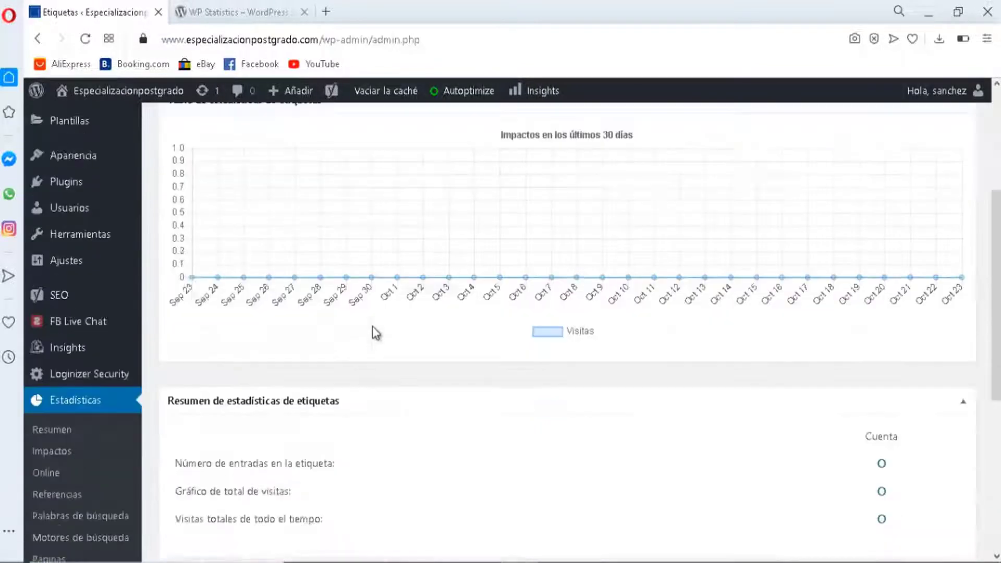
{"action": "scroll", "coordinate": [375, 332], "scroll_direction": "down", "scroll_amount": 3}
{"action": "scroll", "coordinate": [73, 446], "scroll_direction": "down", "scroll_amount": 2}
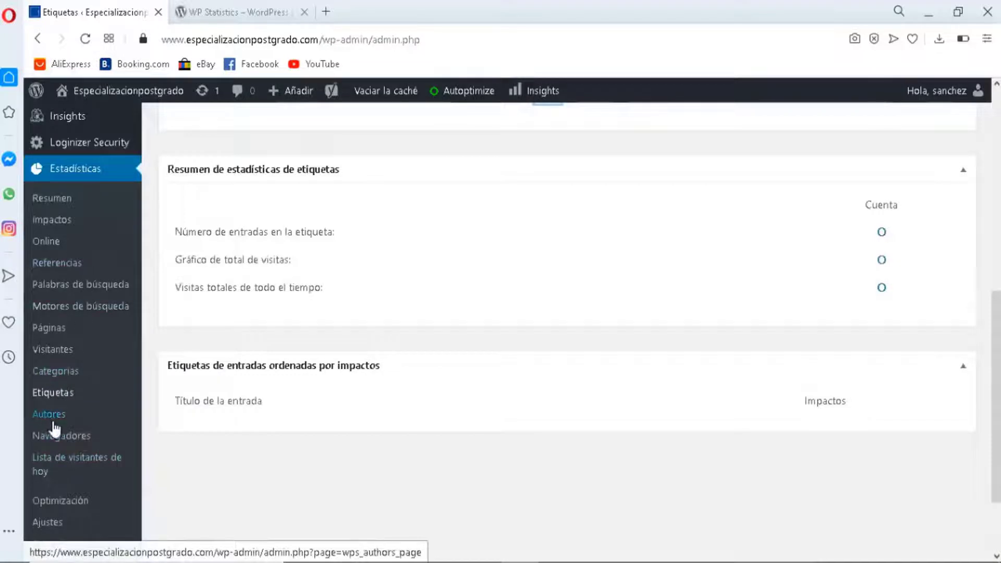
{"action": "left_click", "coordinate": [56, 423]}
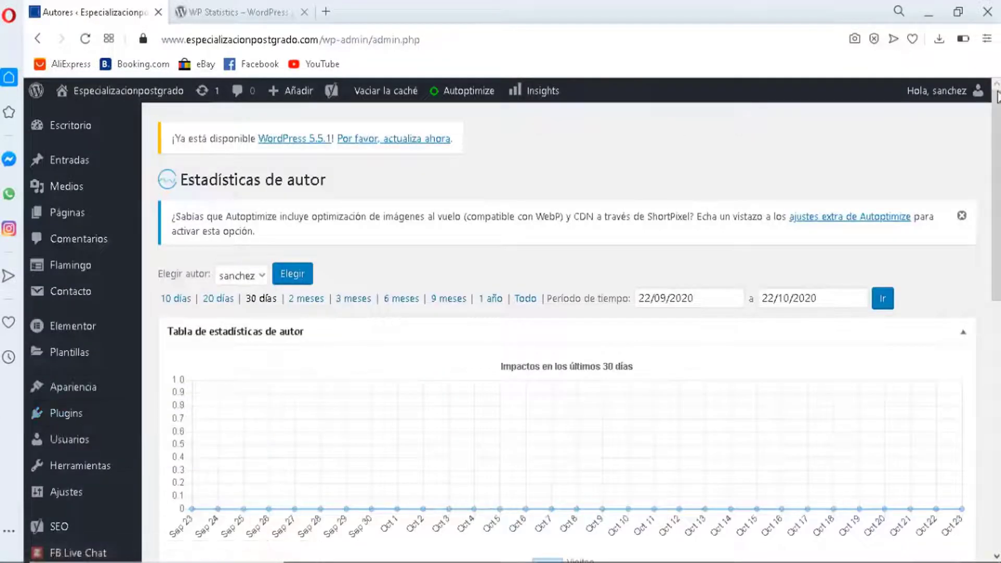
{"action": "left_click_drag", "start_coordinate": [998, 138], "coordinate": [995, 322]}
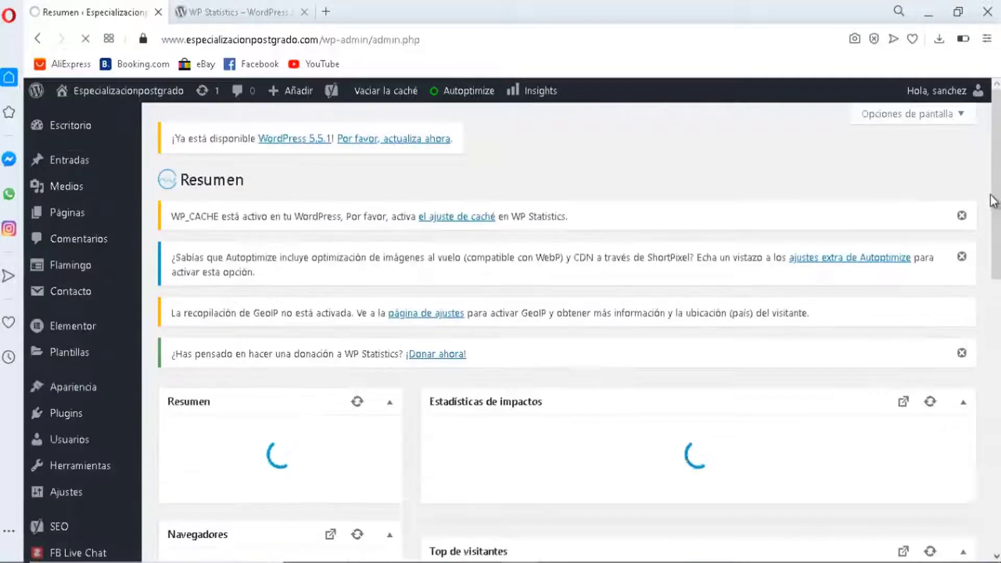
Step: Review the Resumen dashboard's visitor totals, hits chart, top visitors, search engine referrals, referring sites and latest search words
{"action": "scroll", "coordinate": [521, 323], "scroll_direction": "down", "scroll_amount": 3}
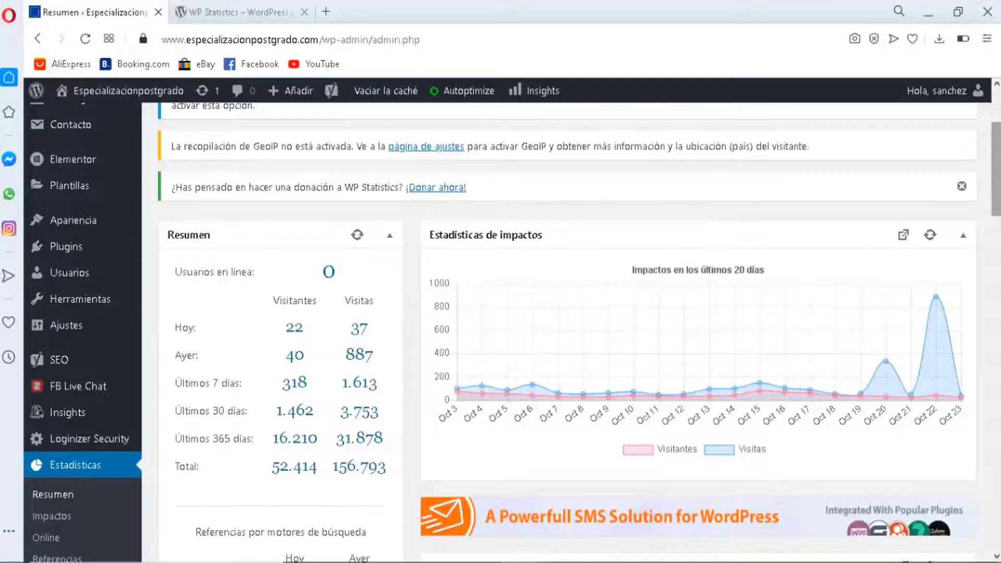
{"action": "left_click_drag", "start_coordinate": [996, 166], "coordinate": [999, 246]}
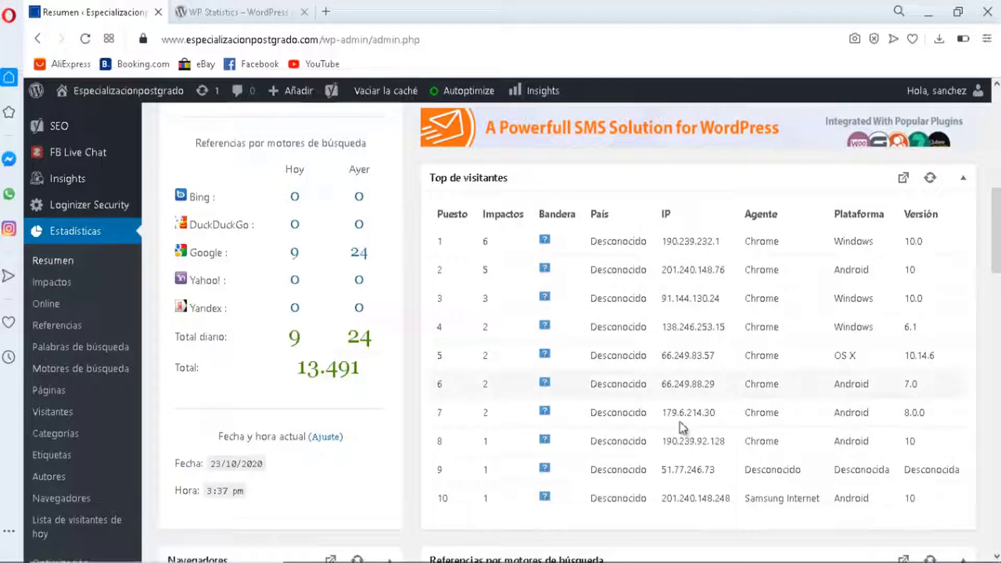
{"action": "left_click_drag", "start_coordinate": [996, 230], "coordinate": [997, 271]}
{"action": "scroll", "coordinate": [568, 323], "scroll_direction": "down", "scroll_amount": 1}
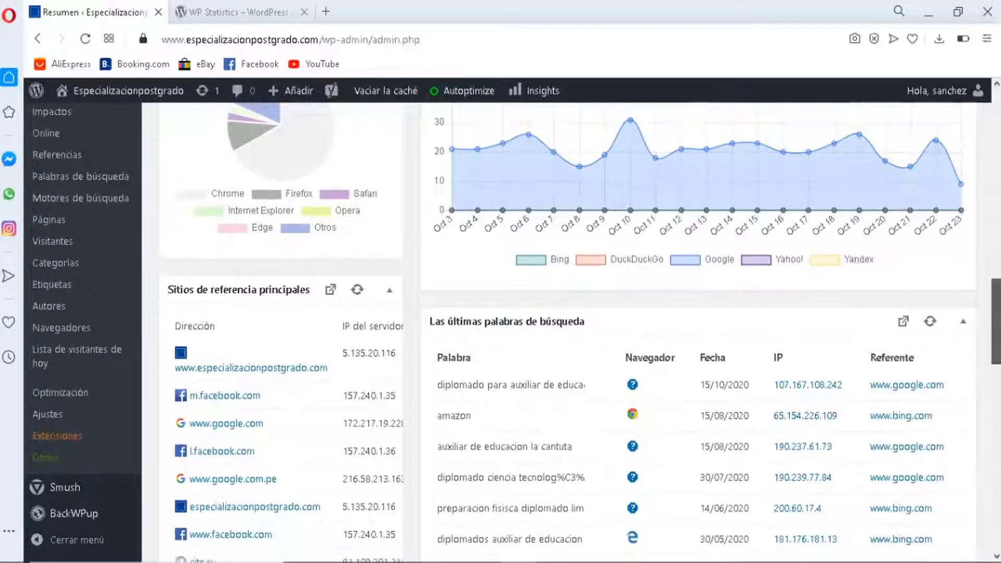
{"action": "scroll", "coordinate": [995, 351], "scroll_direction": "down", "scroll_amount": 5}
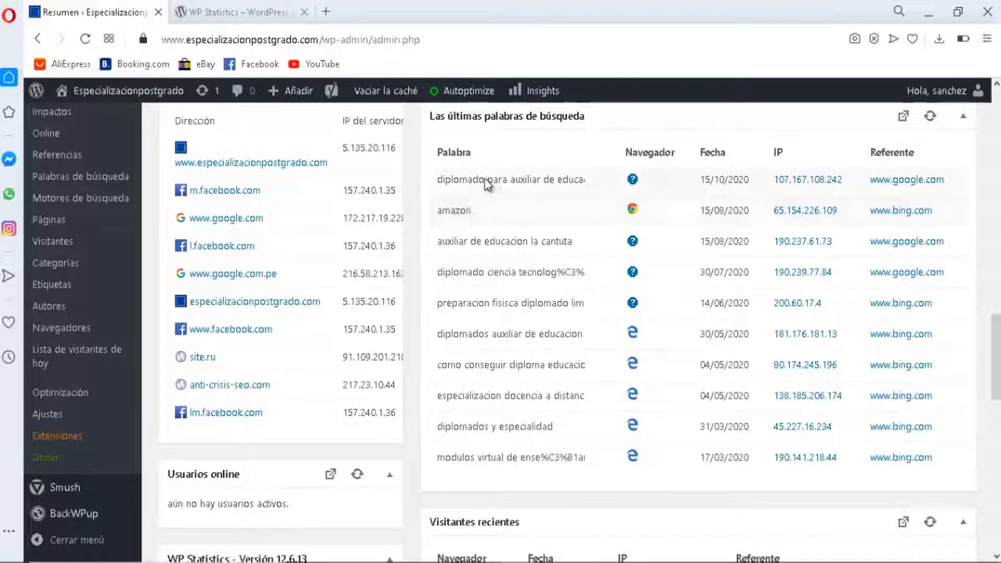
Step: Switch to the WP Statistics page on WordPress.org and read through the plugin's description and feature list
{"action": "left_click", "coordinate": [212, 2]}
{"action": "scroll", "coordinate": [536, 470], "scroll_direction": "down", "scroll_amount": 8}
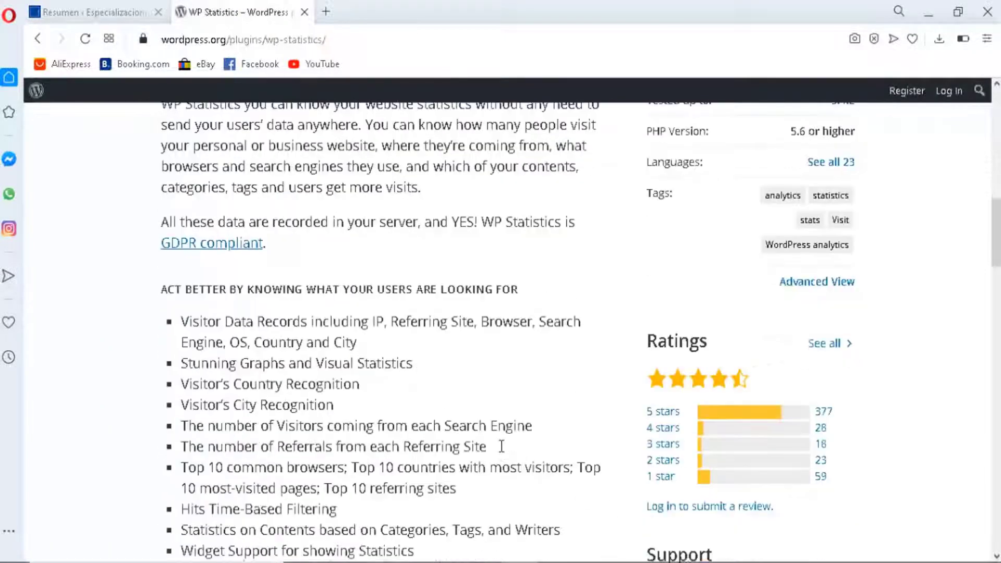
{"action": "scroll", "coordinate": [498, 446], "scroll_direction": "down", "scroll_amount": 3}
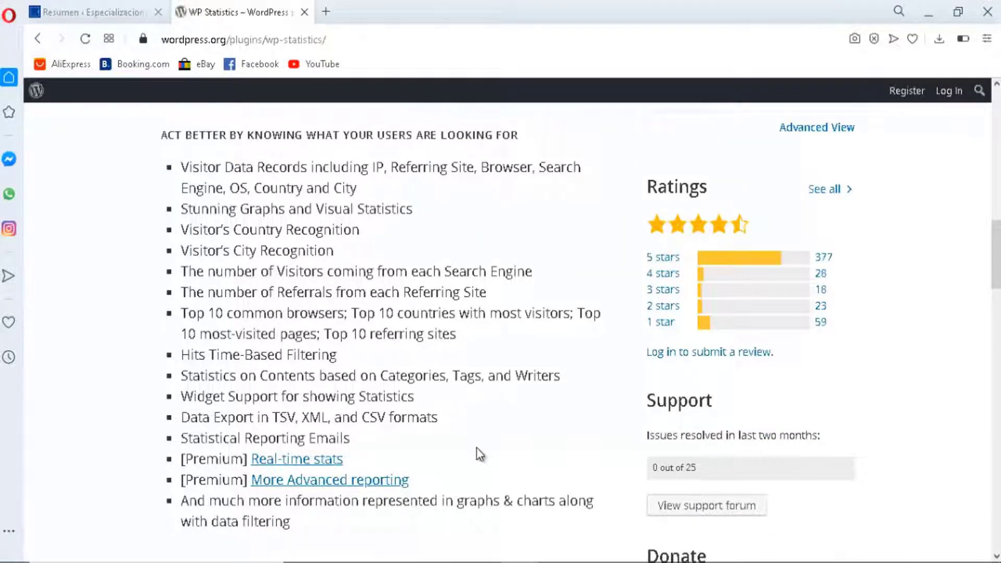
{"action": "scroll", "coordinate": [478, 454], "scroll_direction": "up", "scroll_amount": 10}
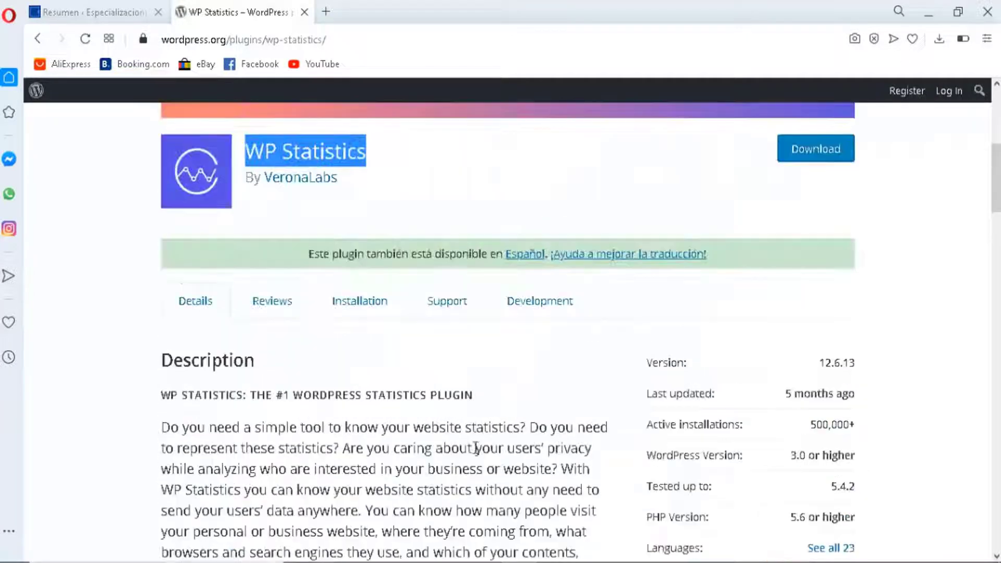
{"action": "left_click", "coordinate": [400, 159]}
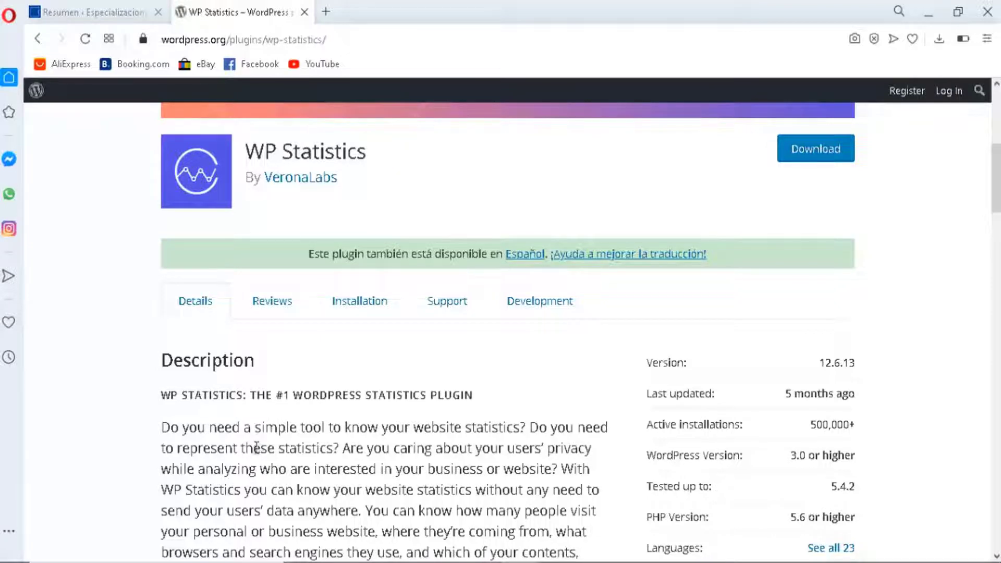
{"action": "scroll", "coordinate": [250, 453], "scroll_direction": "down", "scroll_amount": 3}
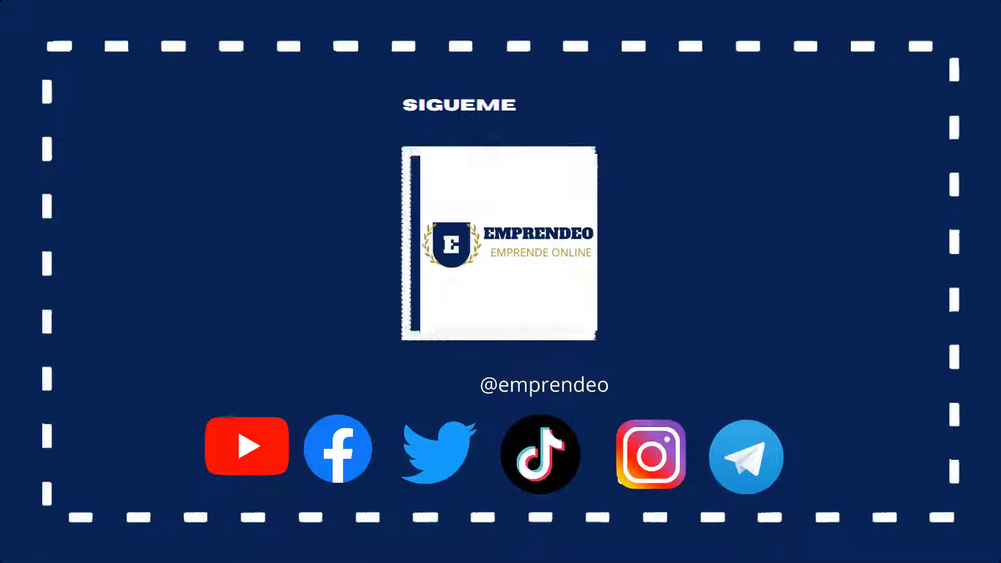